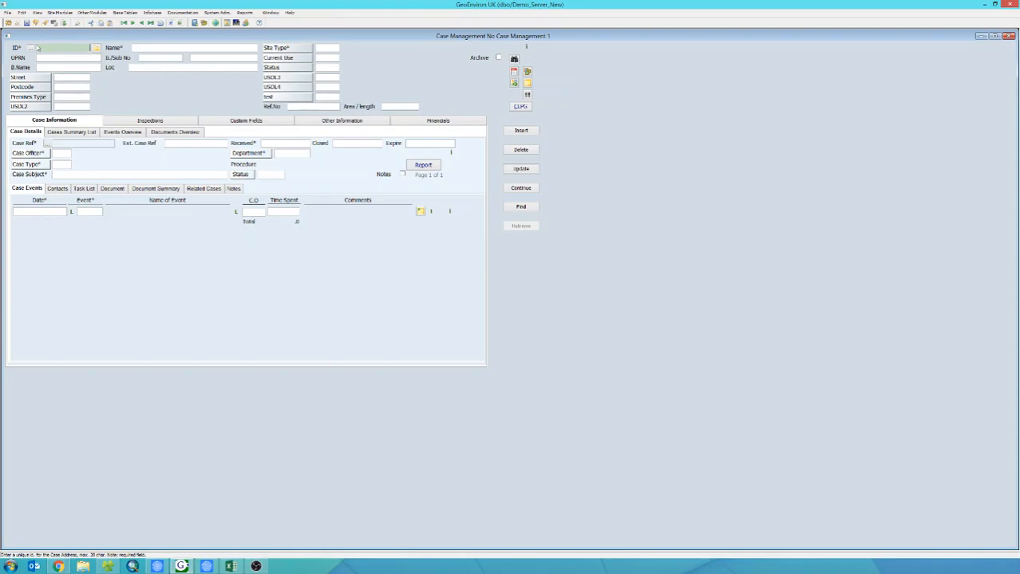
- Generate a new record ID using the Flood Asset code and name the record TEST 123
double_click(32, 48)
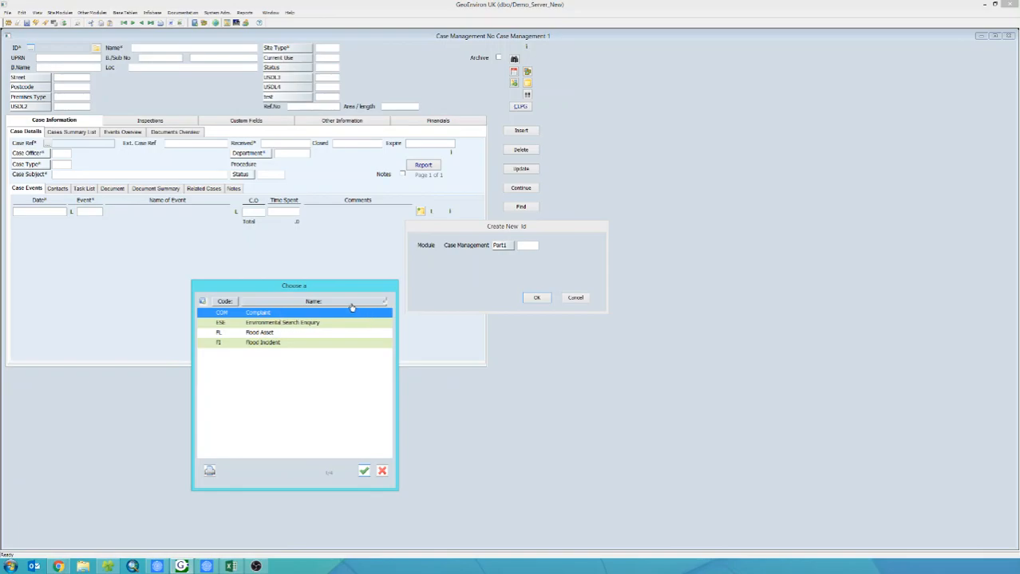
double_click(269, 334)
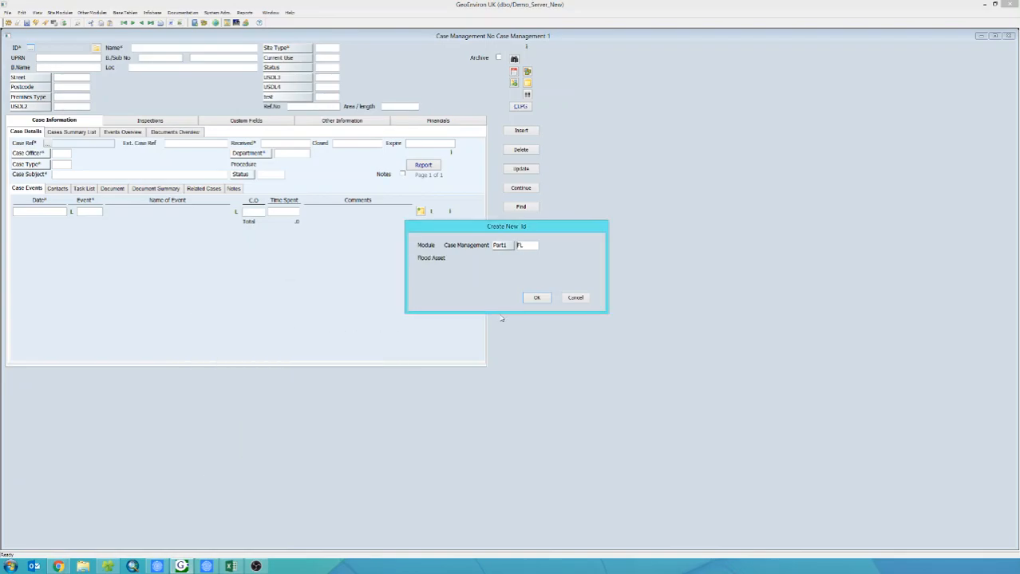
click(537, 298)
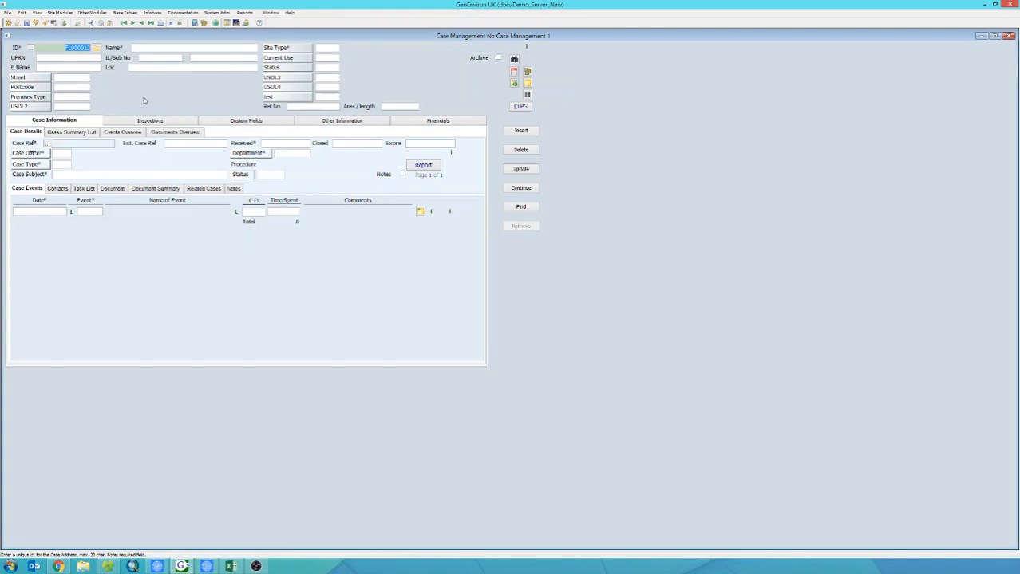
click(143, 49)
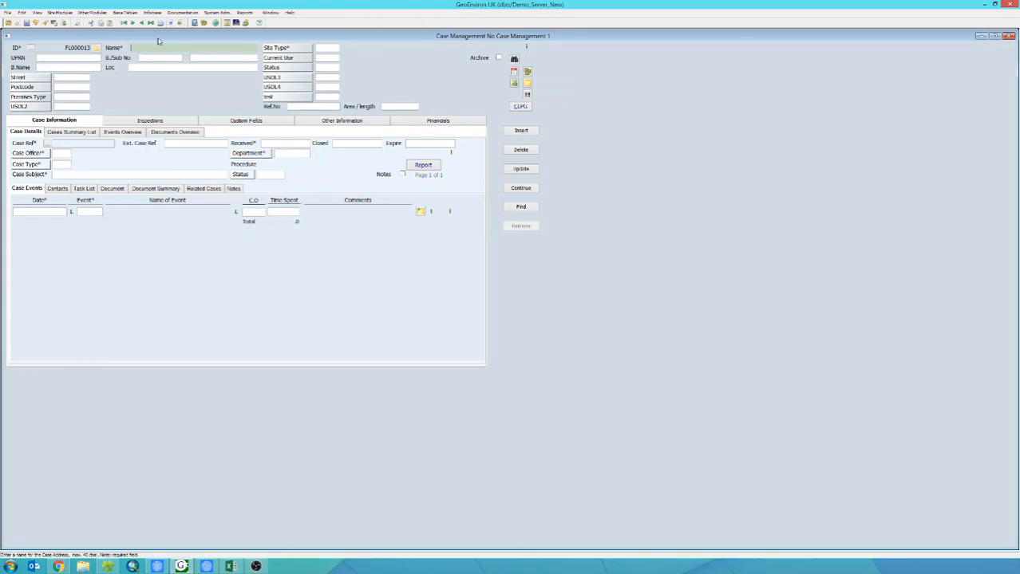
text(TEST 123)
key(Tab)
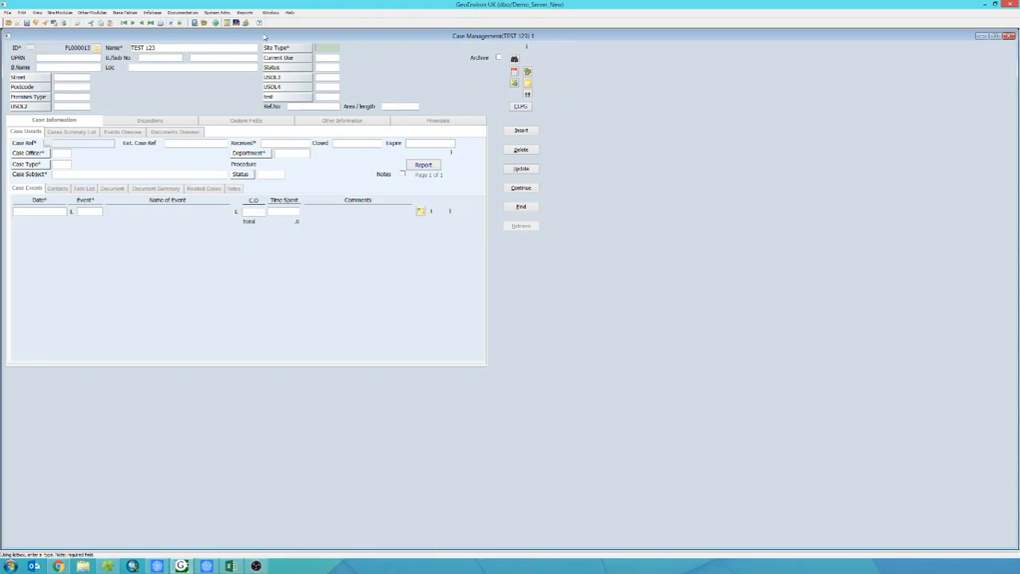
- Set the site type to Case (CM) and the street to ABBEY MILLS, and save the record
click(272, 46)
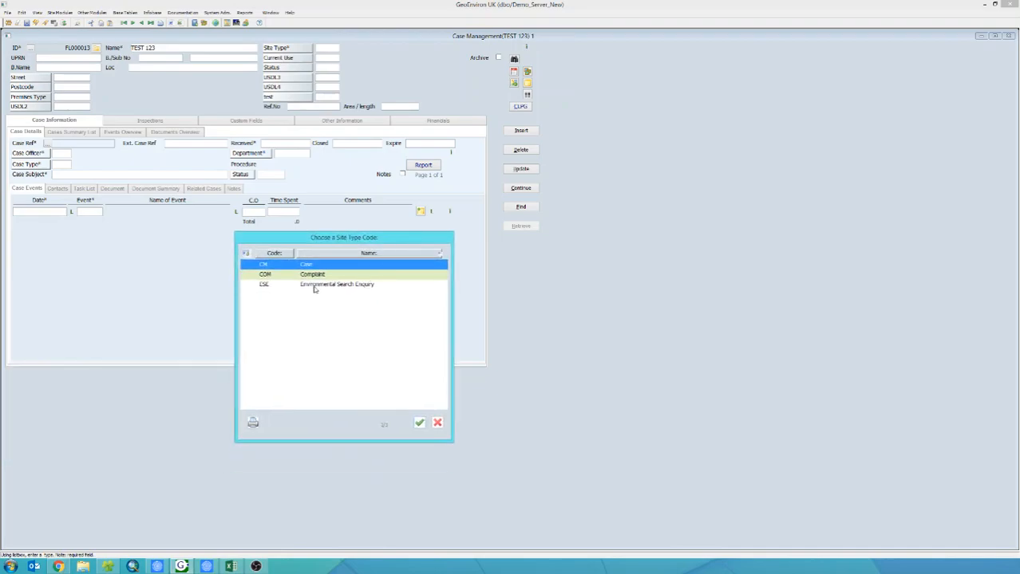
double_click(311, 265)
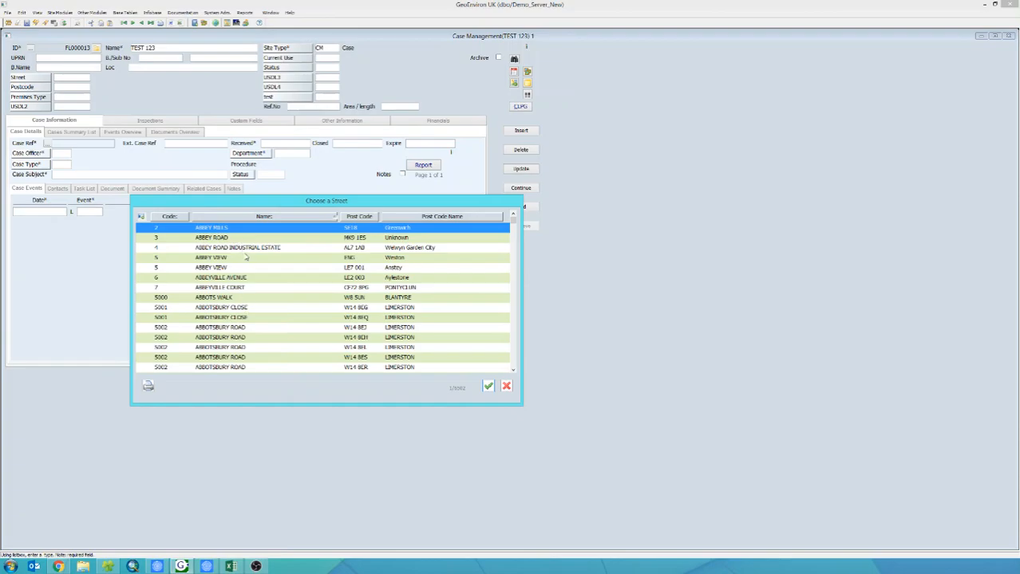
double_click(232, 237)
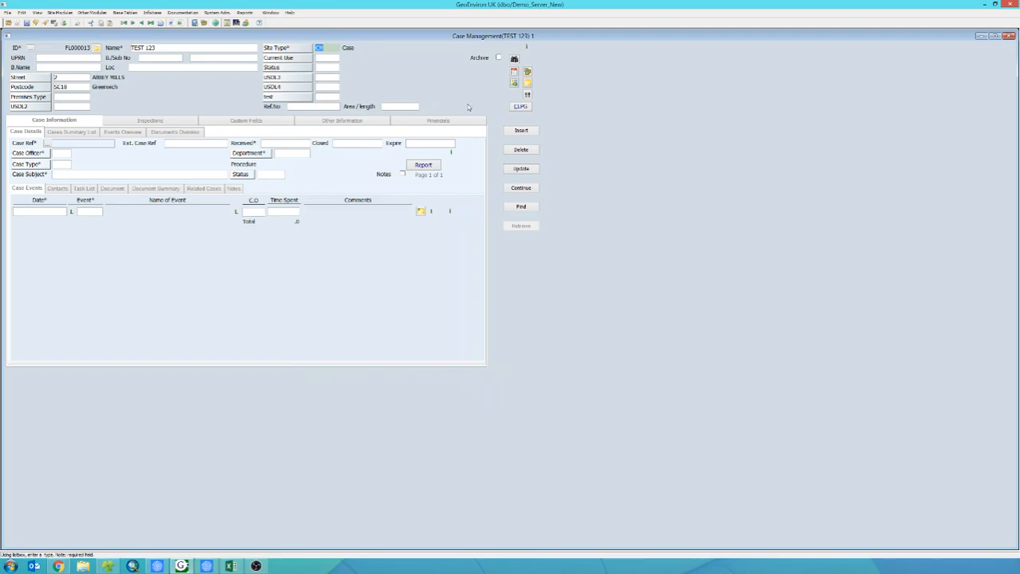
click(521, 169)
click(520, 169)
- Generate a new case reference using the Flood Incident code
click(47, 145)
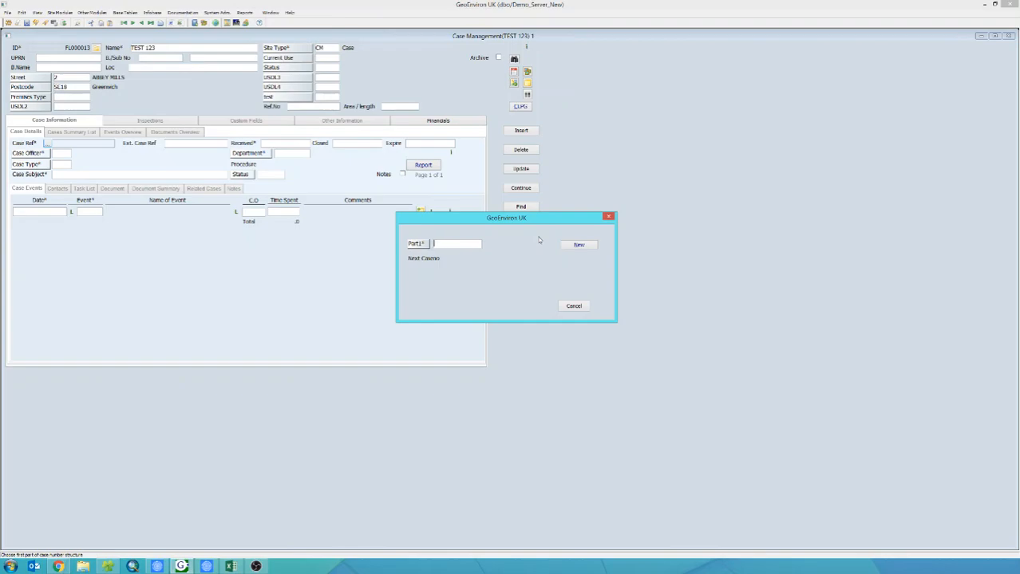
click(415, 244)
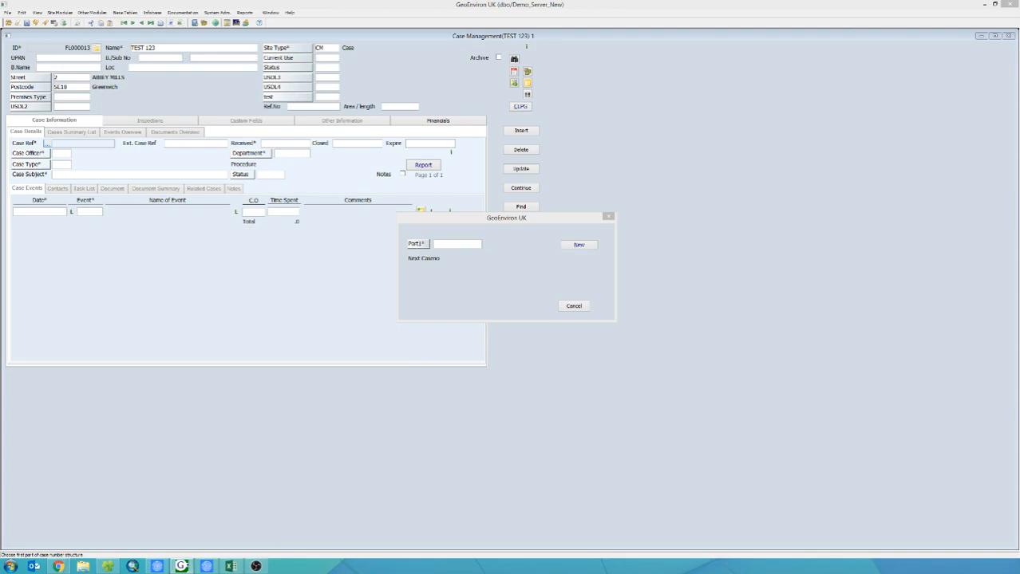
drag(363, 311, 284, 275)
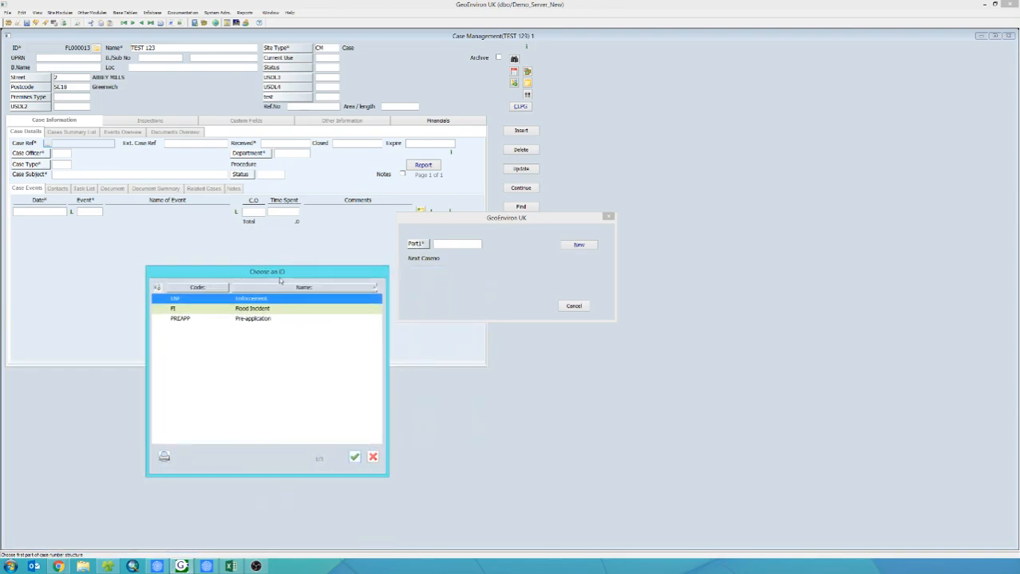
double_click(278, 311)
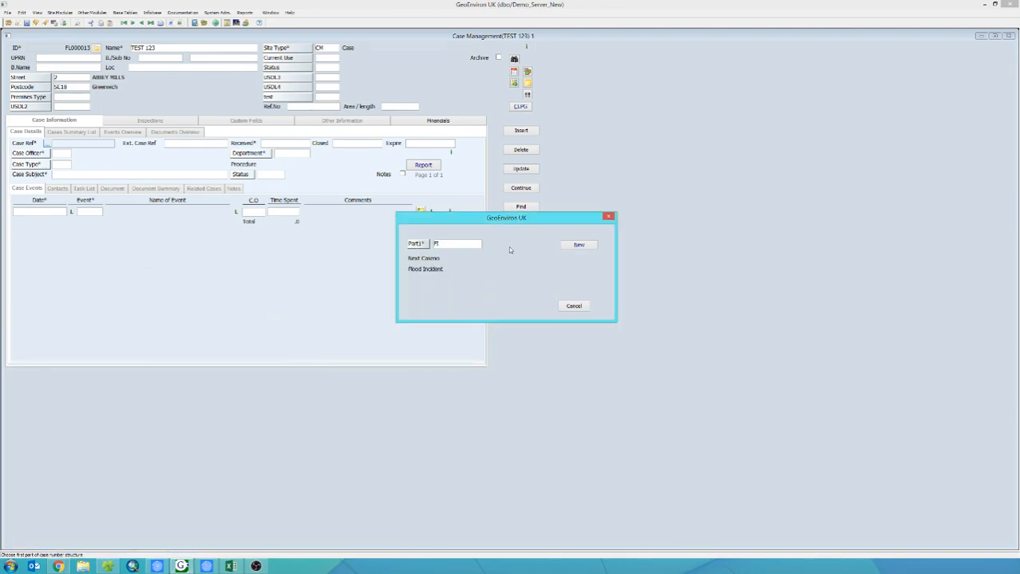
click(579, 245)
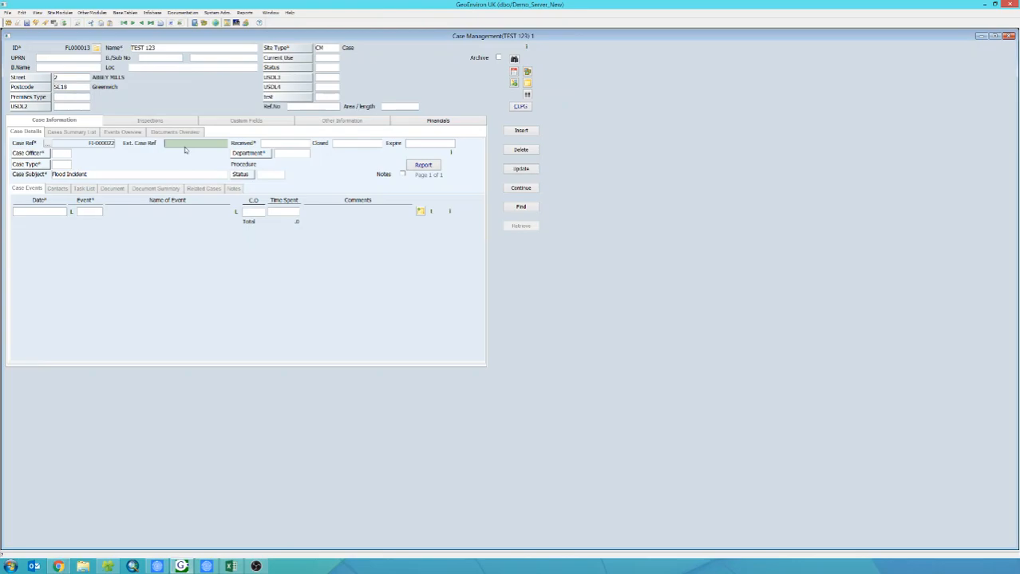
- Enter SITE001 as the external case reference, with received date 16/08/2017 and a closed date ten days ahead (dd+10)
text(SITE001)
key(Tab)
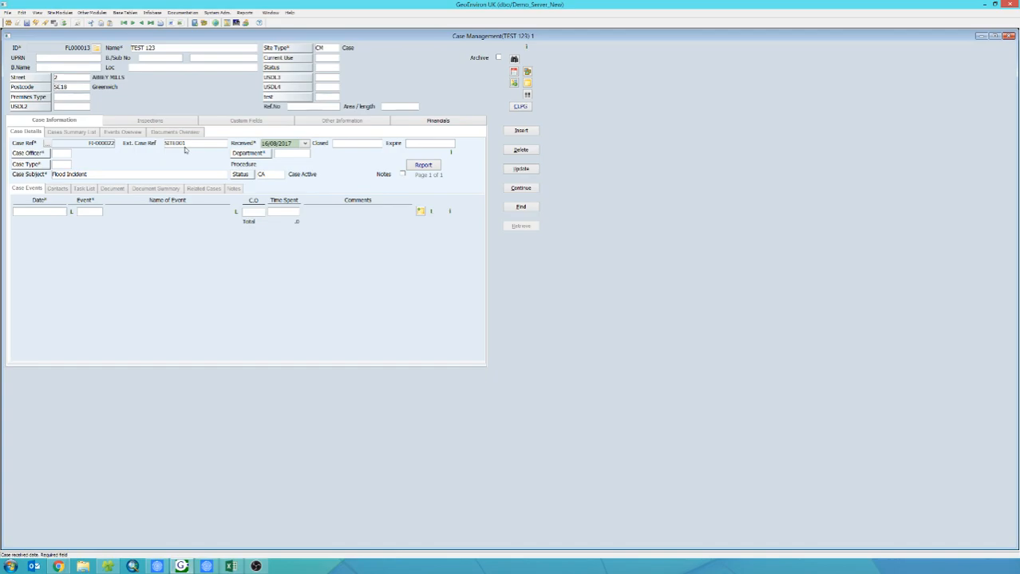
key(Tab)
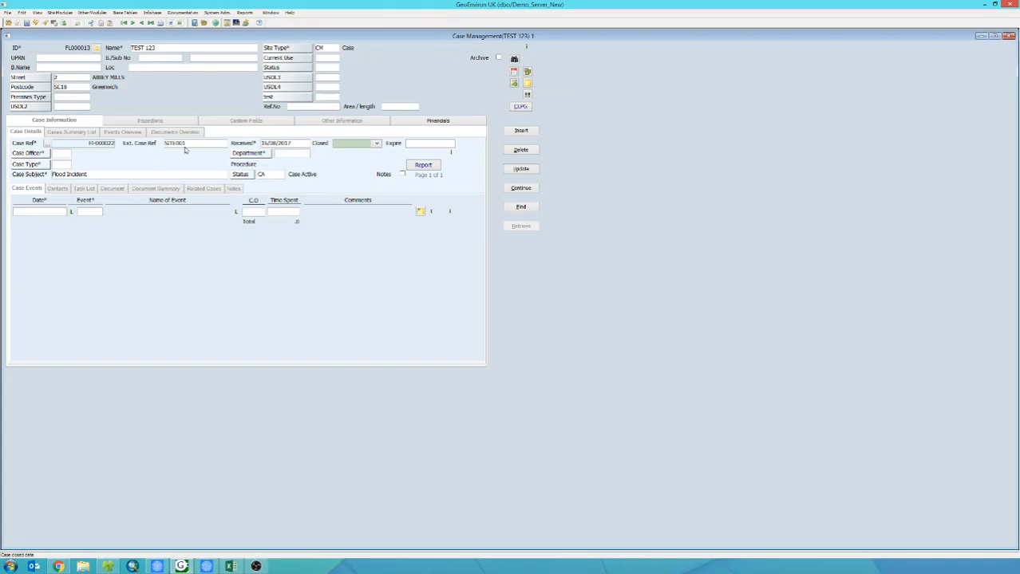
text(dd+10)
key(Tab)
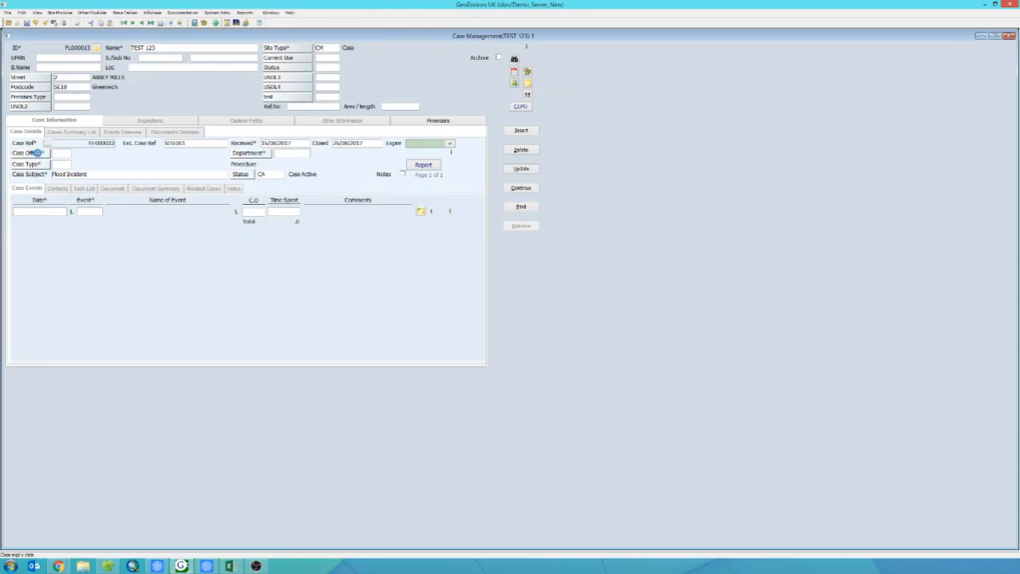
- Assign the case officer Geokon (GE) and set the case type to Flood Incidents
click(38, 155)
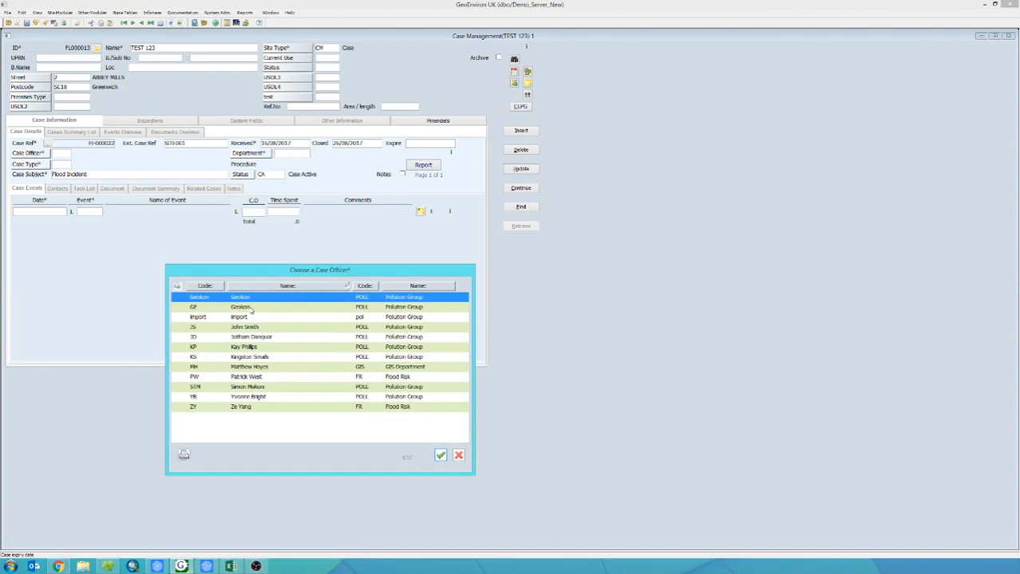
double_click(248, 307)
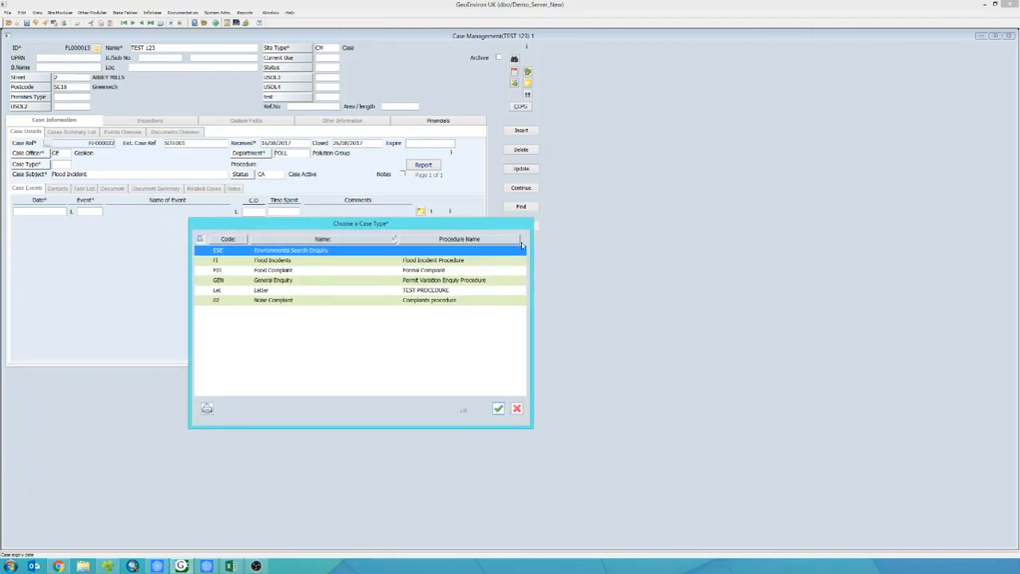
click(267, 262)
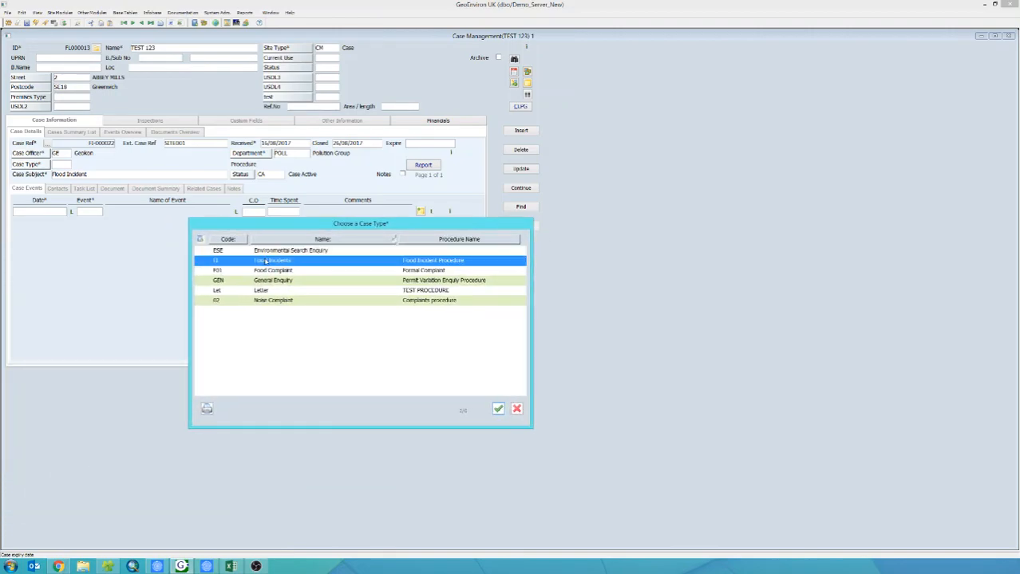
double_click(265, 262)
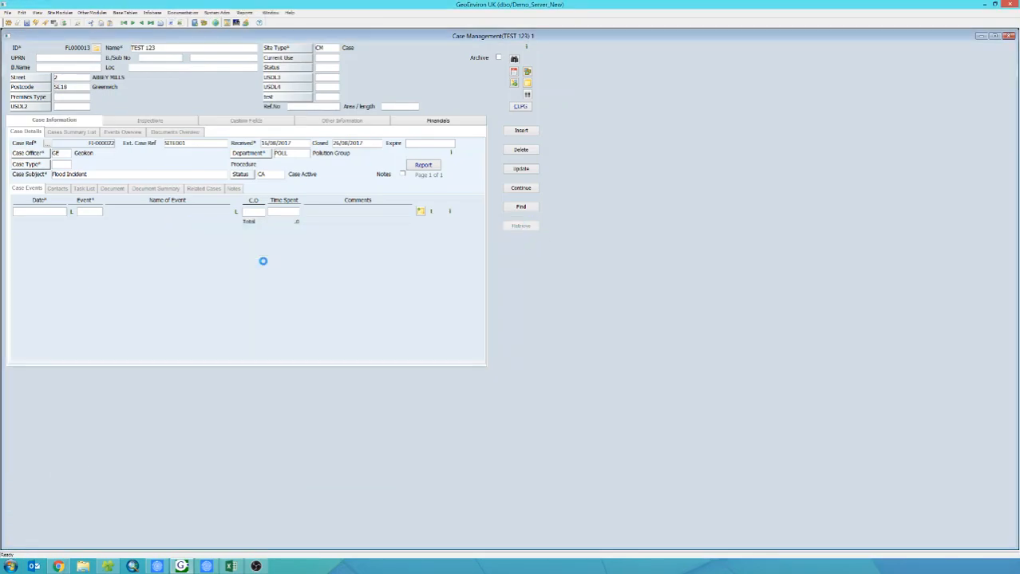
- Clear the case's closed date and save the case
click(363, 147)
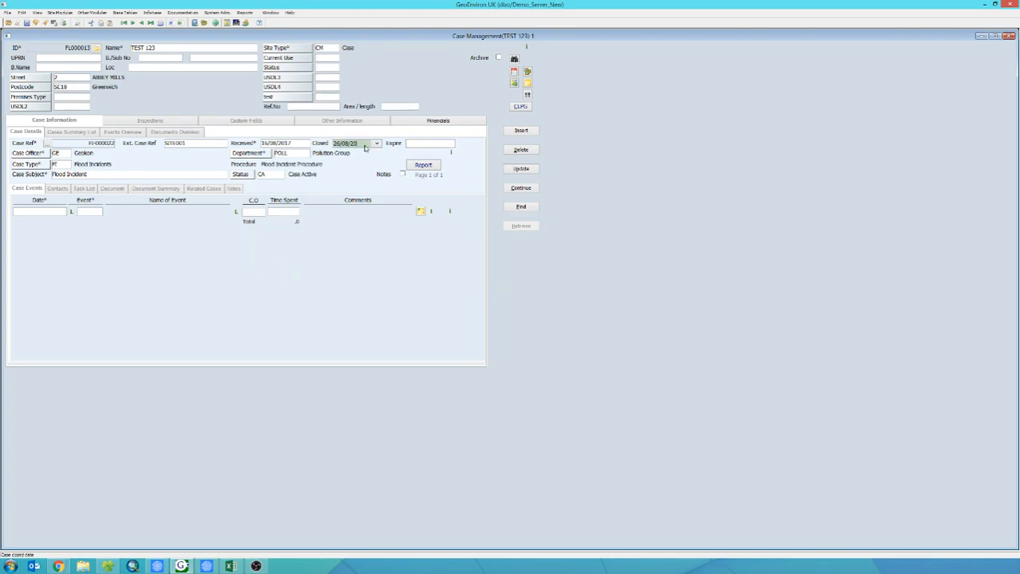
key(Delete)
click(417, 146)
click(530, 169)
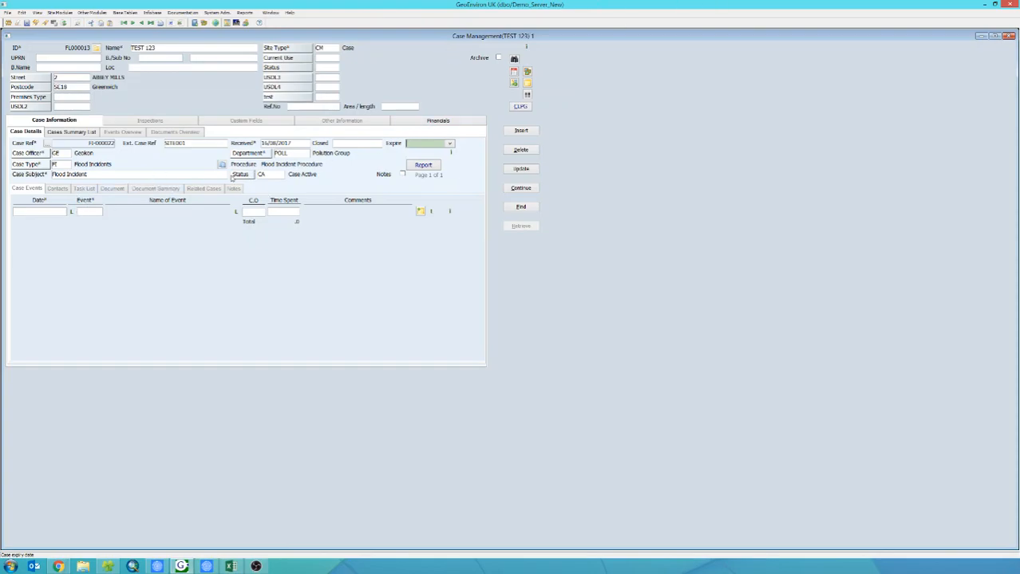
- Add a case note dated 16/08/2017 with the topic General
click(233, 189)
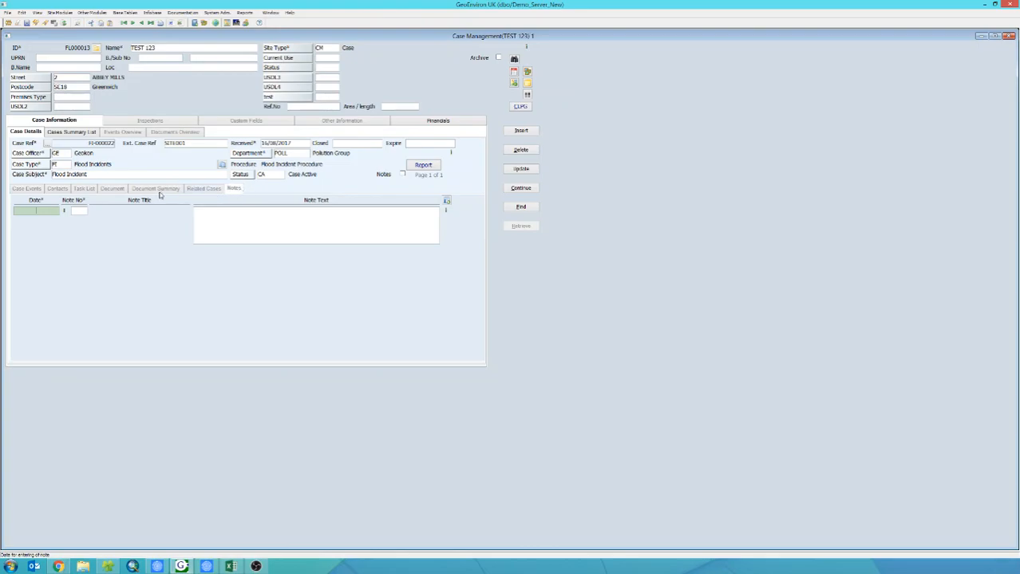
click(51, 214)
key(Tab)
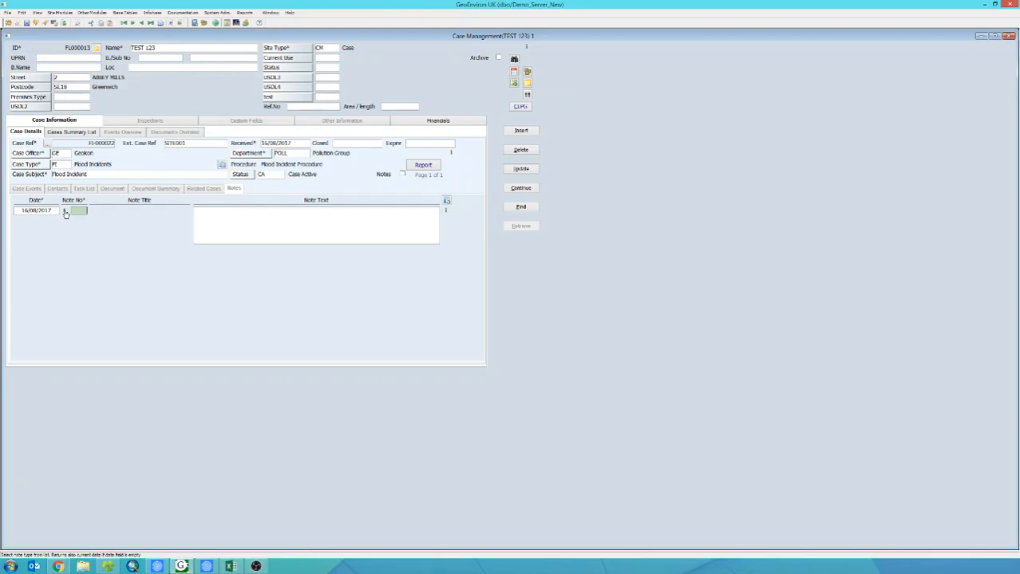
click(65, 213)
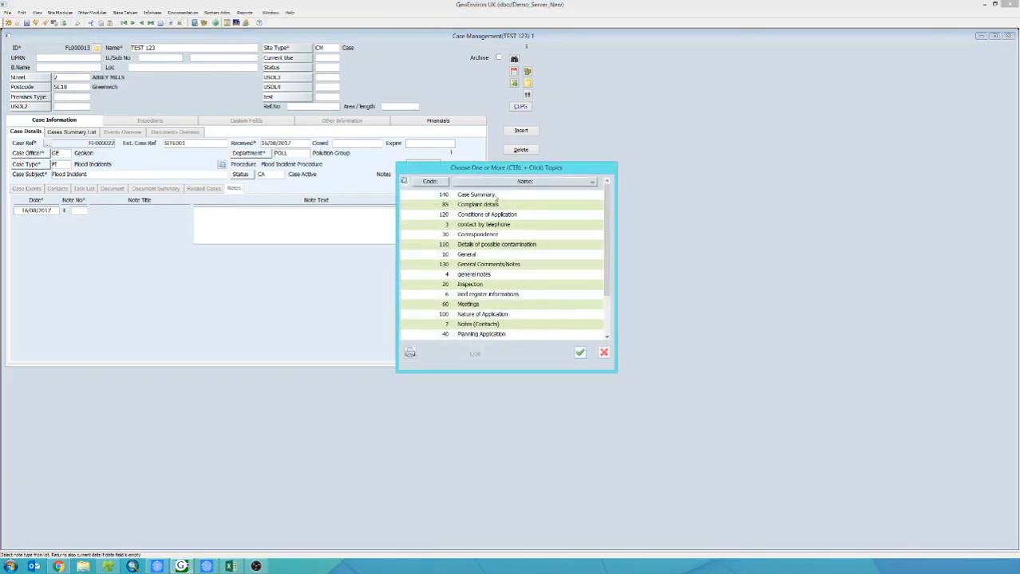
drag(607, 214, 604, 231)
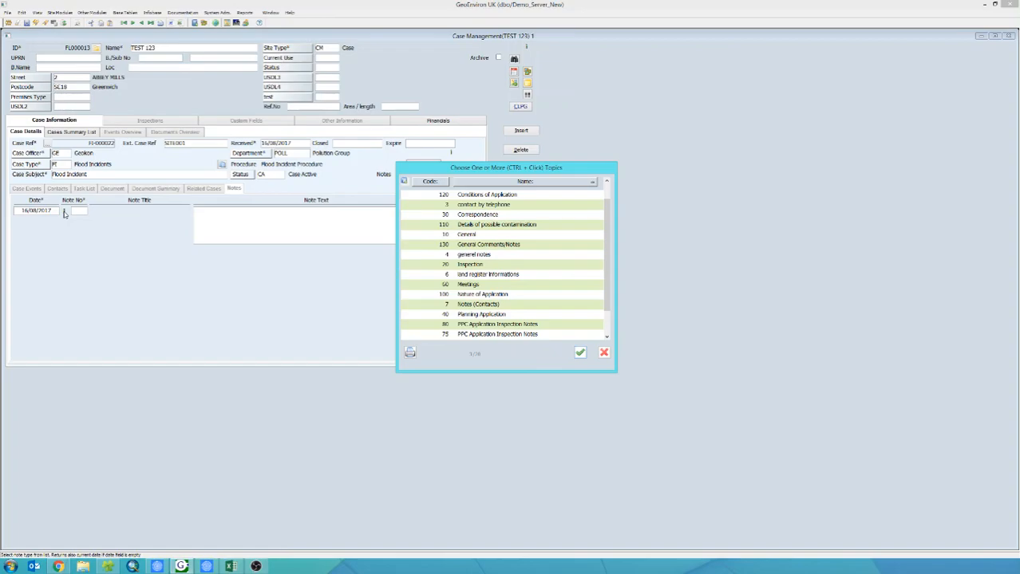
click(486, 238)
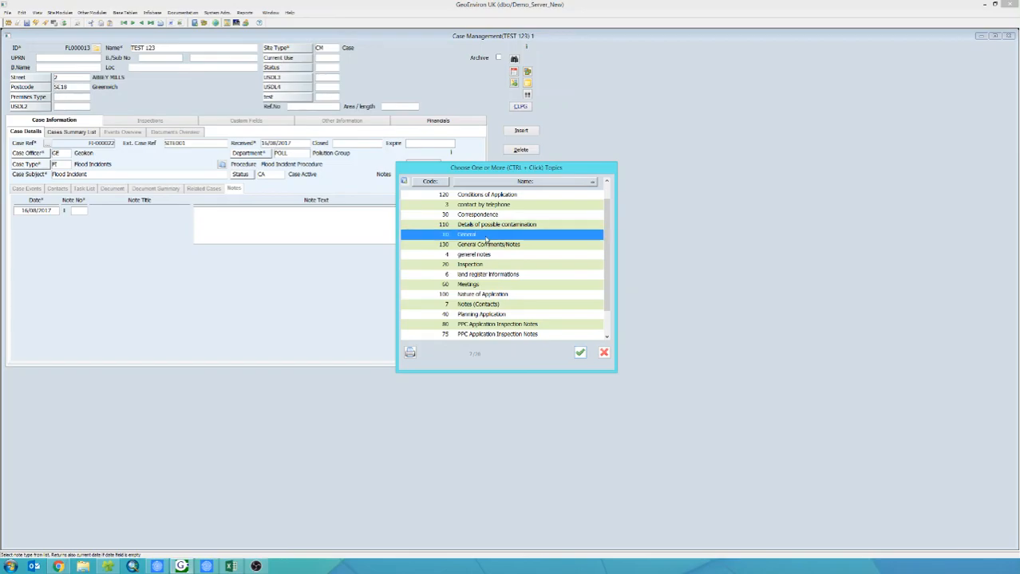
click(578, 353)
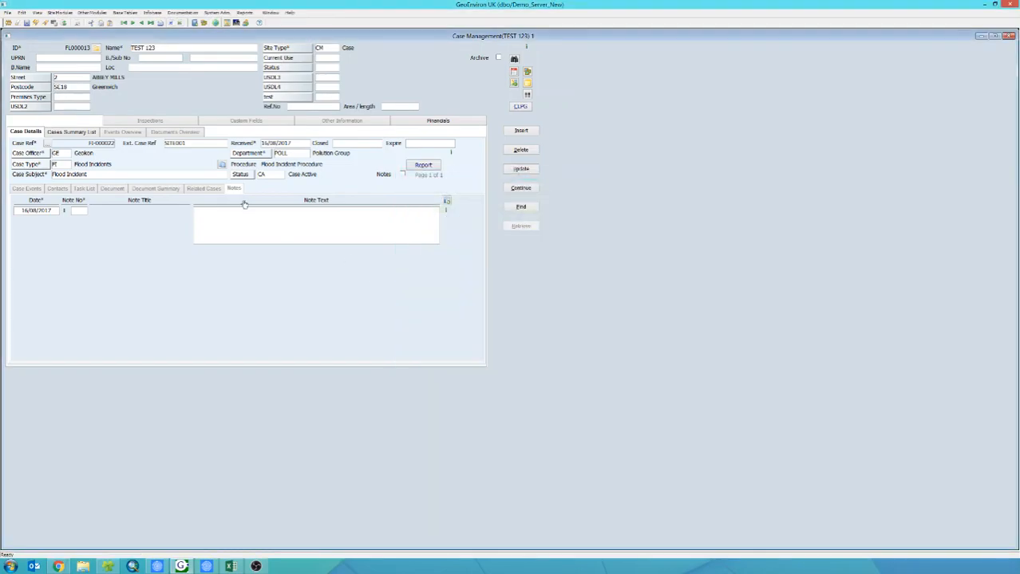
- Enter "Tyurpe to review" as the General note's text and save the note
click(250, 218)
text(T)
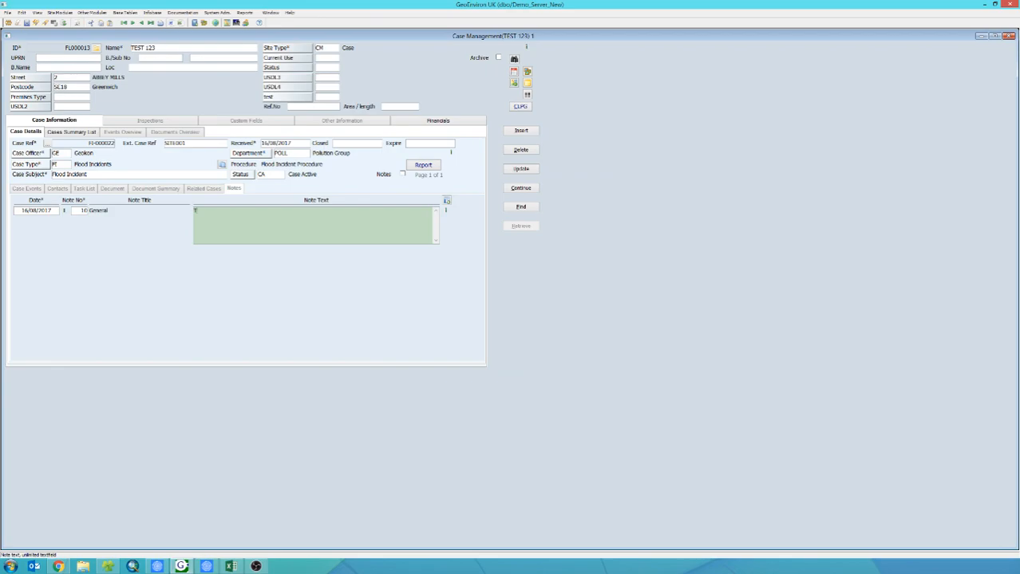
text(yurpe to review)
click(524, 170)
- Open the case's document form, view the files in the Webinar folder in the file explorer, and return to the form
click(113, 188)
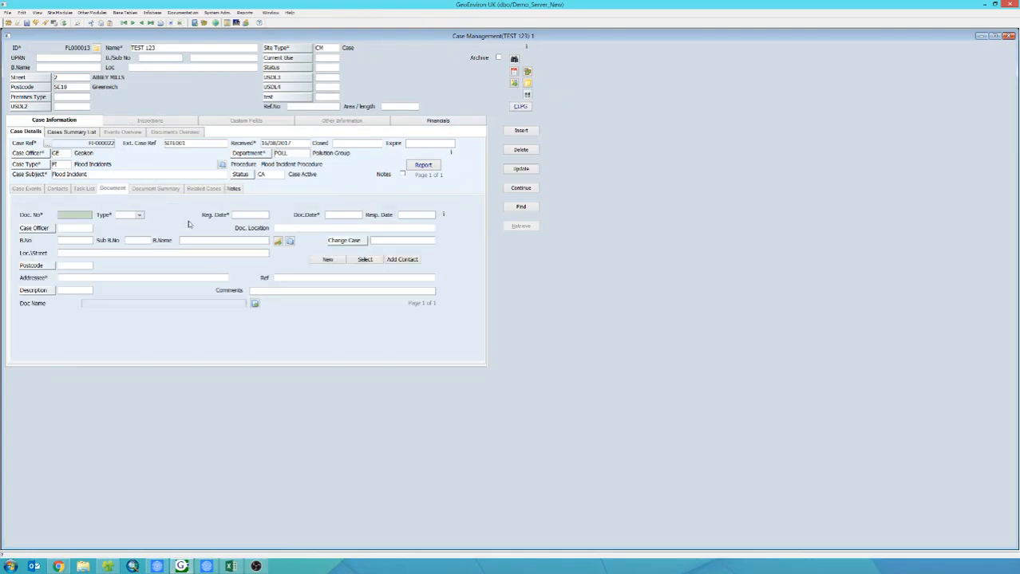
click(109, 568)
drag(797, 127, 727, 104)
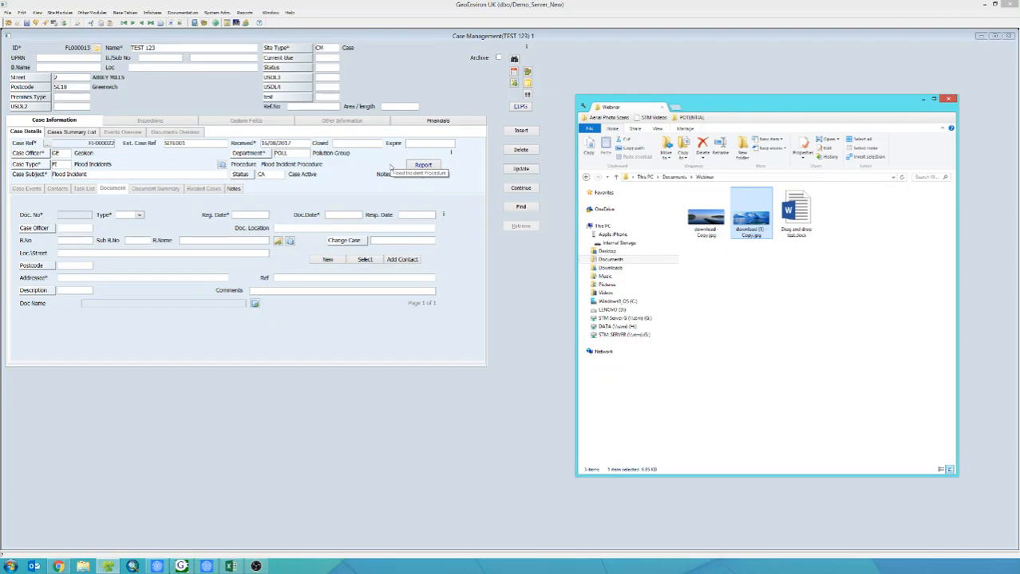
click(230, 341)
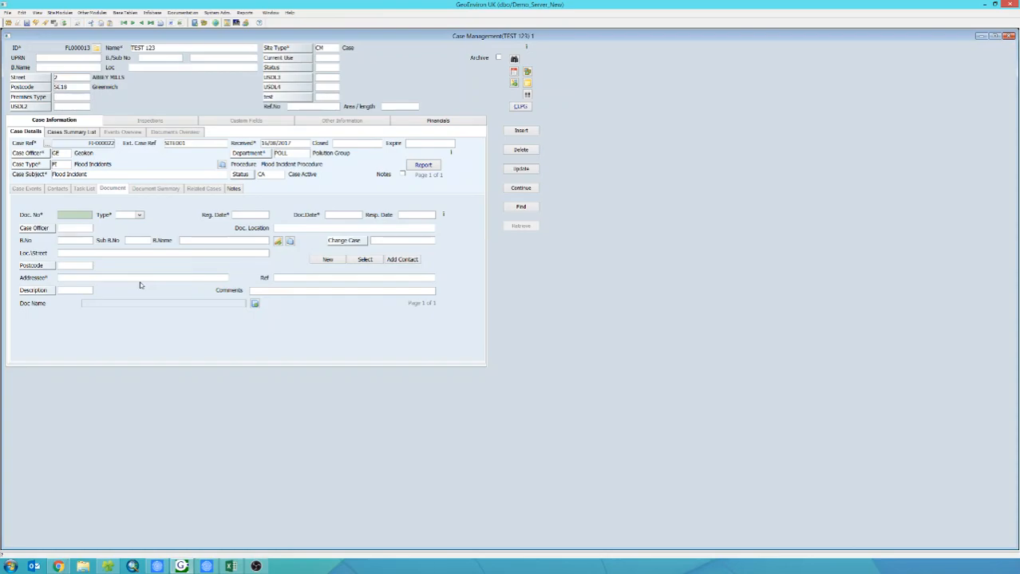
- Set the new case document's type to Memo and enter STM as its addressee
key(Tab)
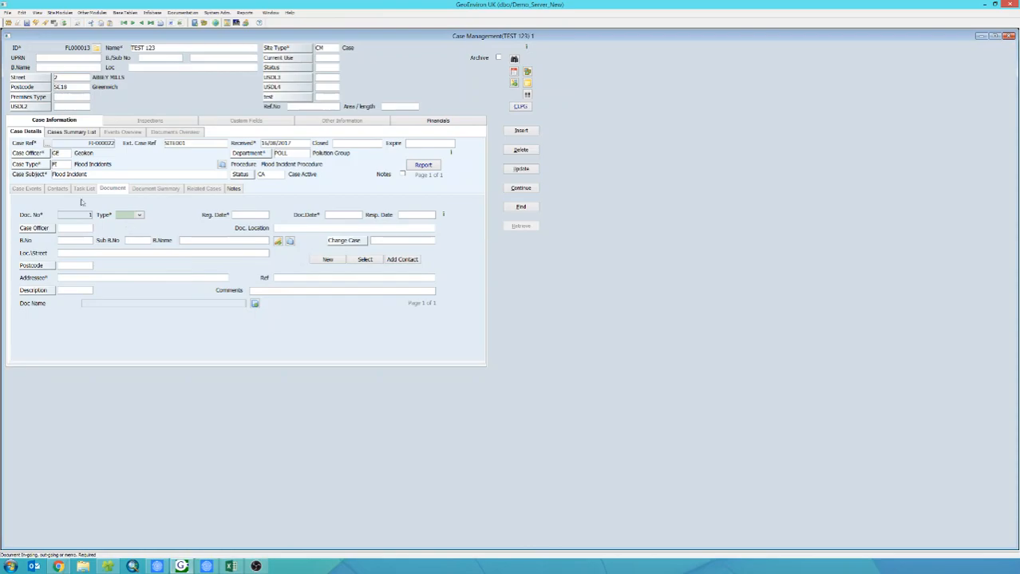
click(132, 217)
click(130, 243)
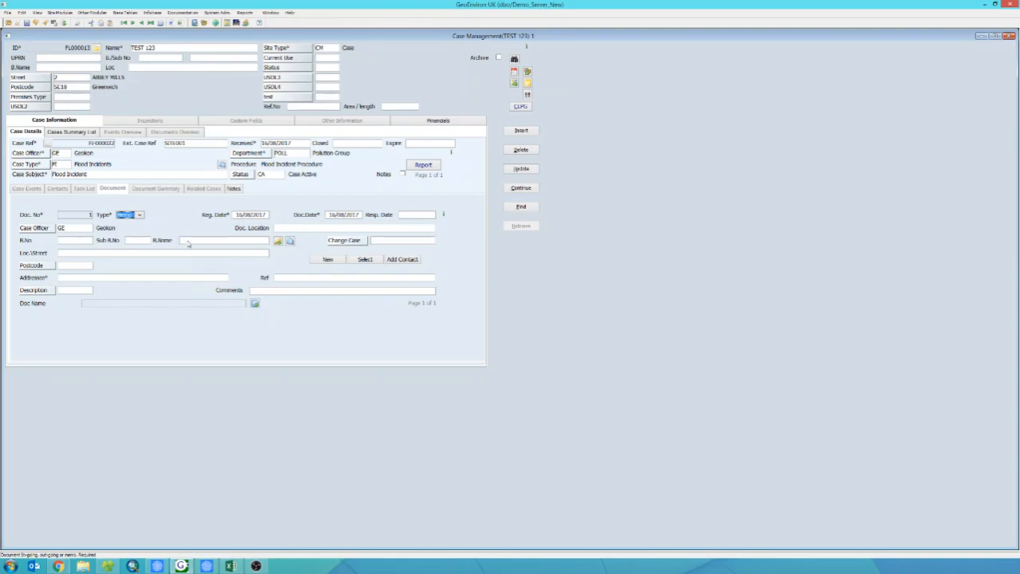
click(59, 282)
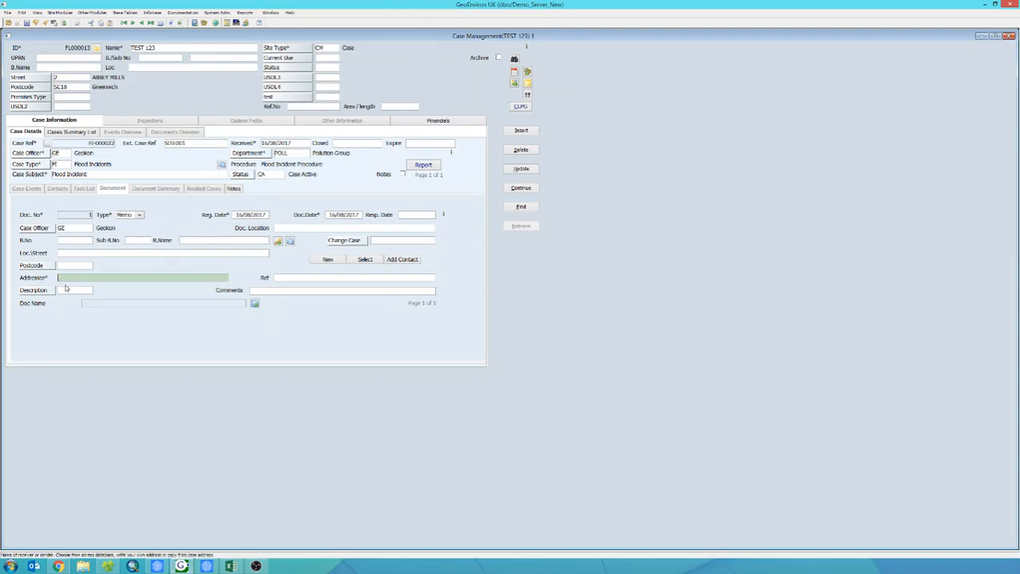
text(STM)
- Assign the description MCS, Memo - comments sent to Planning, and save the document without recording an event
click(60, 294)
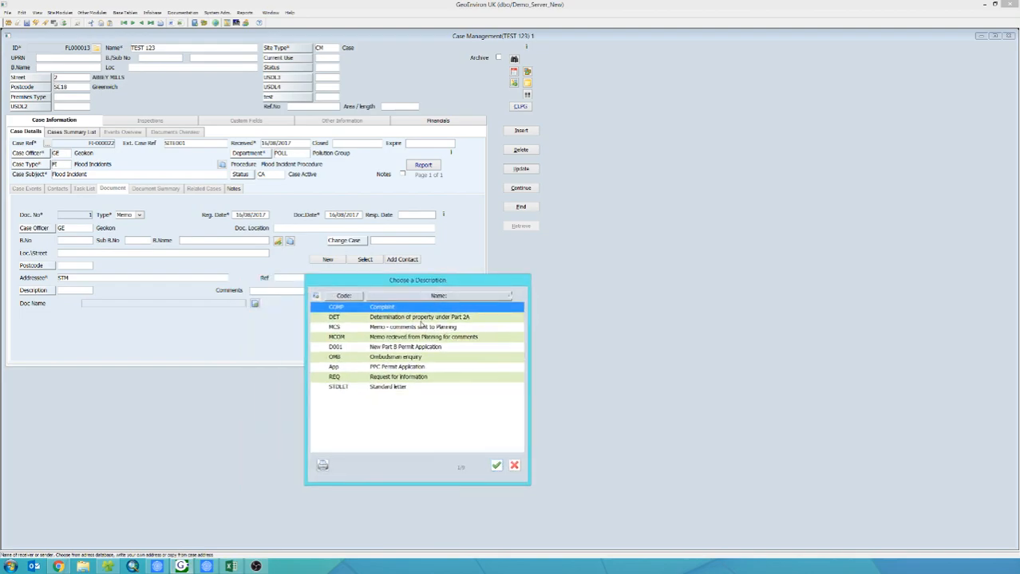
double_click(415, 327)
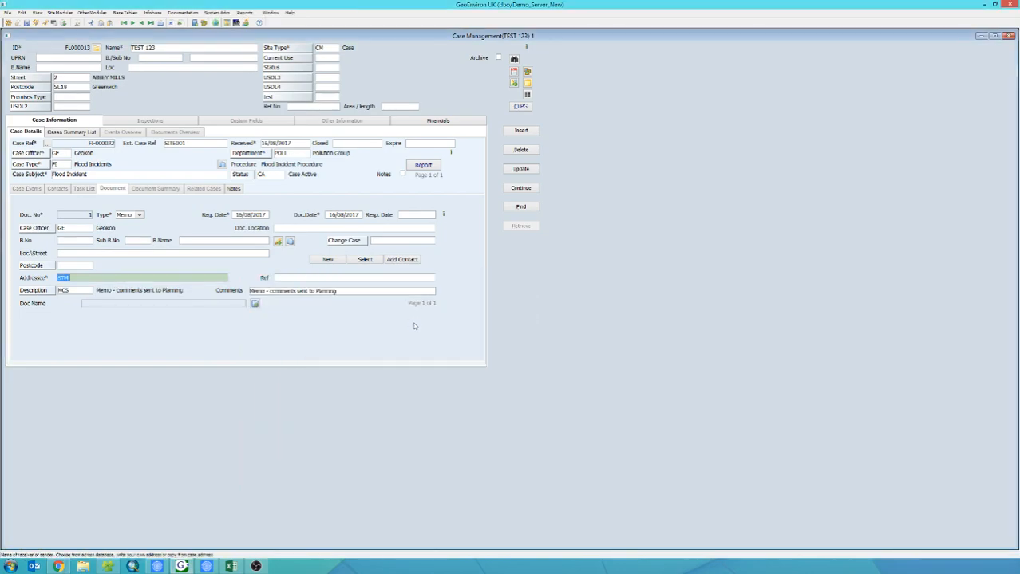
click(521, 169)
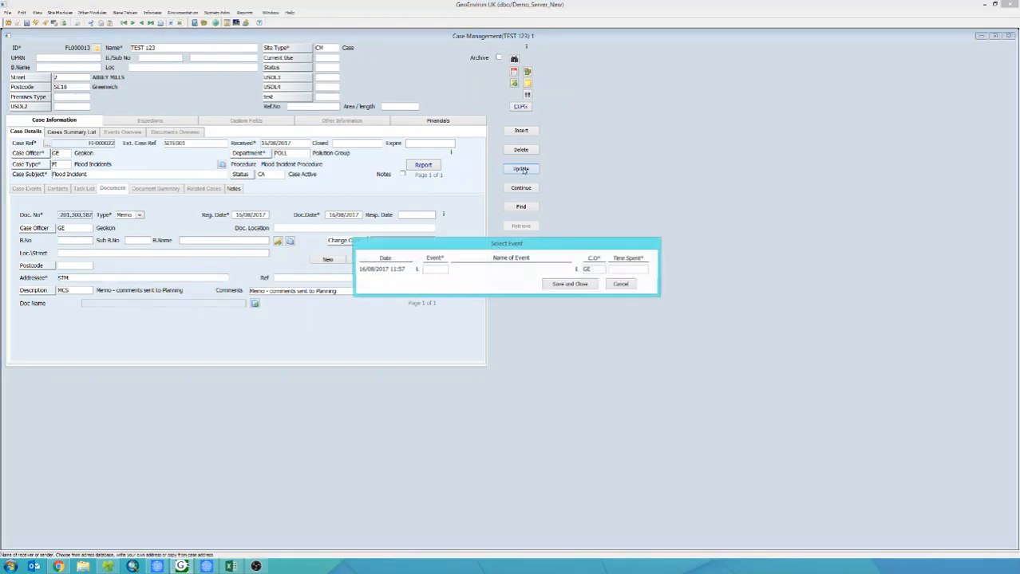
click(612, 286)
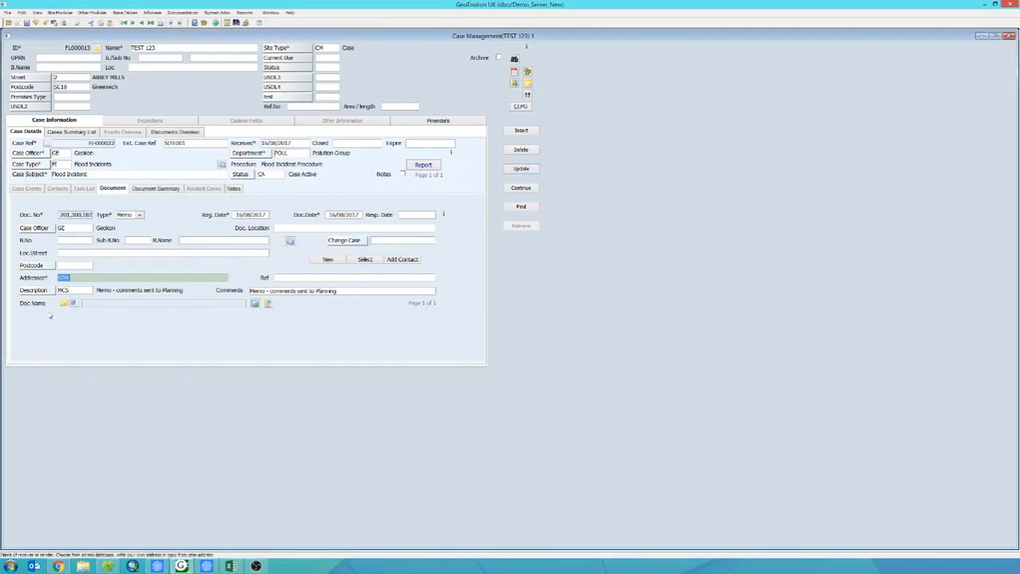
- Attach Drag and drop test.docx from the Webinar folder in Documents to the memo and save the document
click(63, 303)
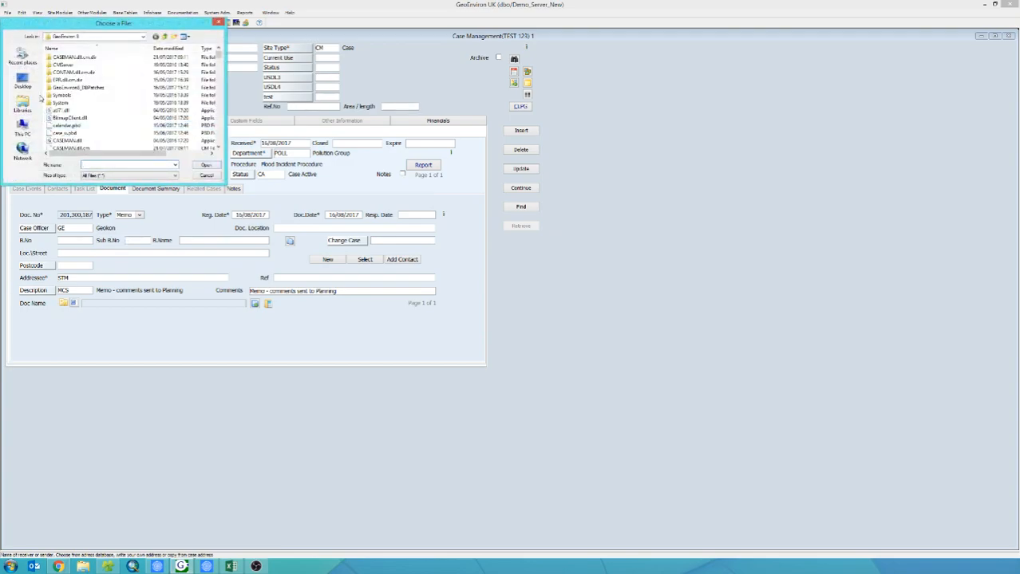
click(115, 36)
click(144, 37)
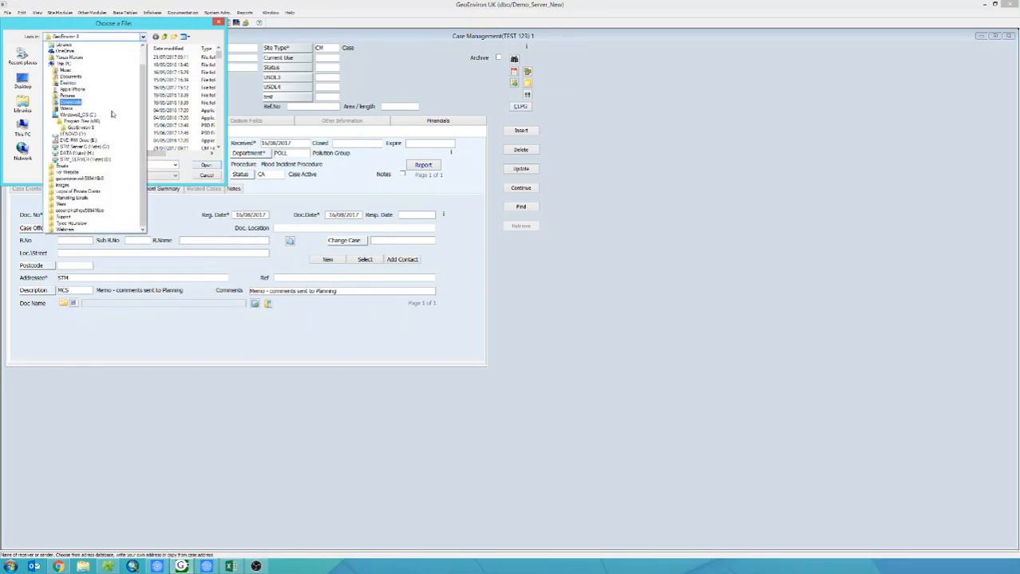
click(100, 82)
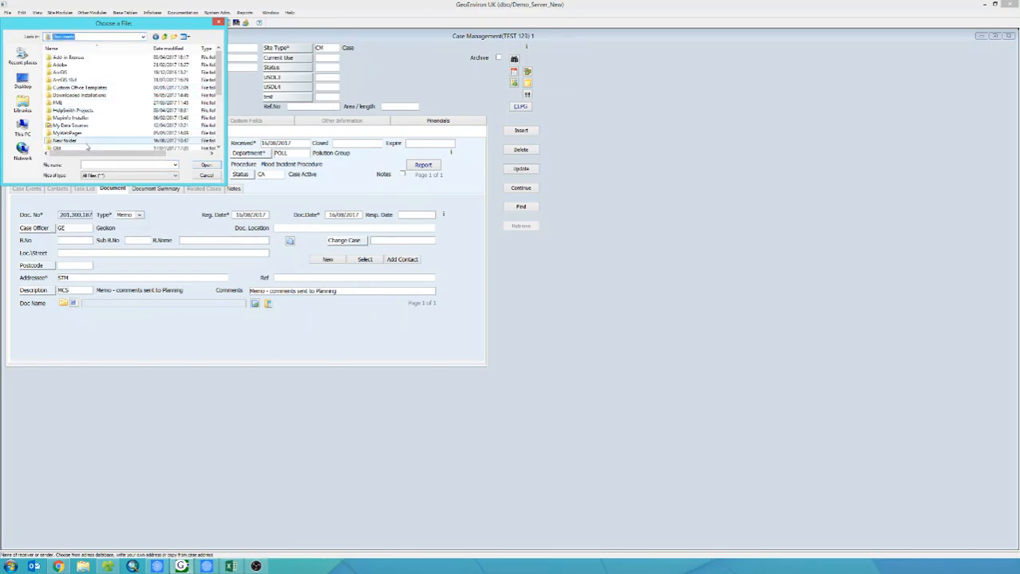
click(79, 141)
scroll(84, 143, down, 3)
double_click(83, 132)
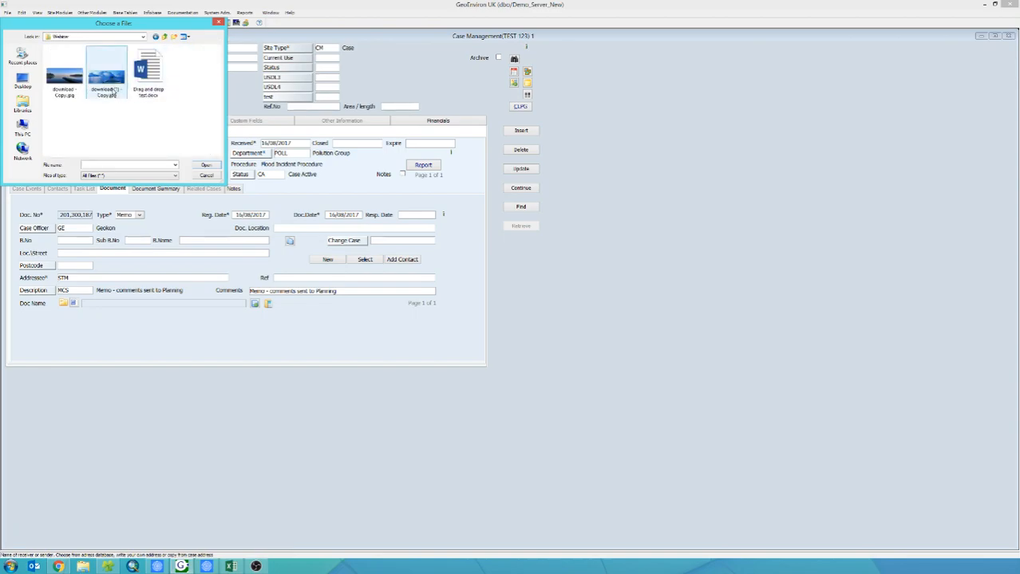
double_click(149, 79)
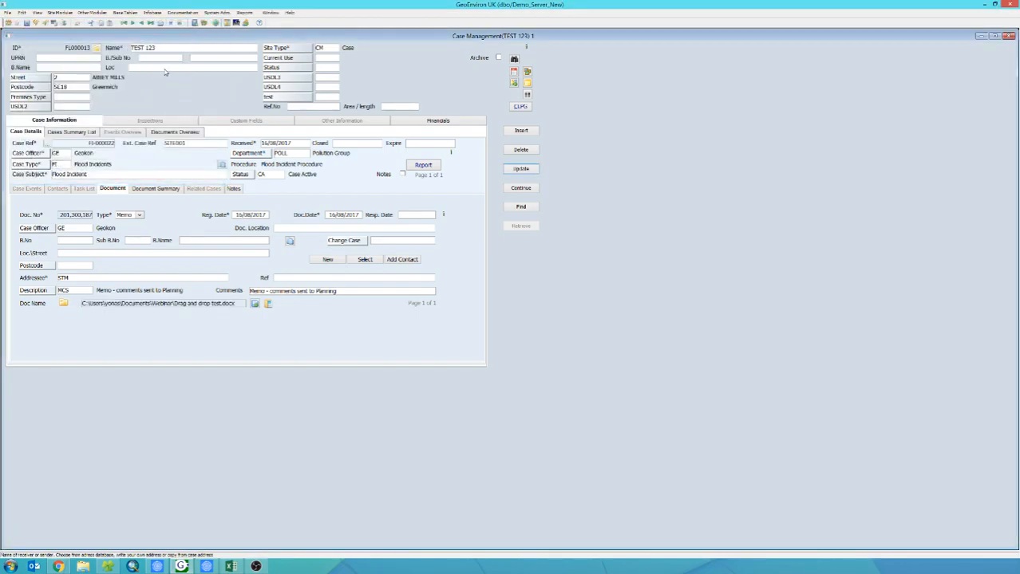
click(518, 169)
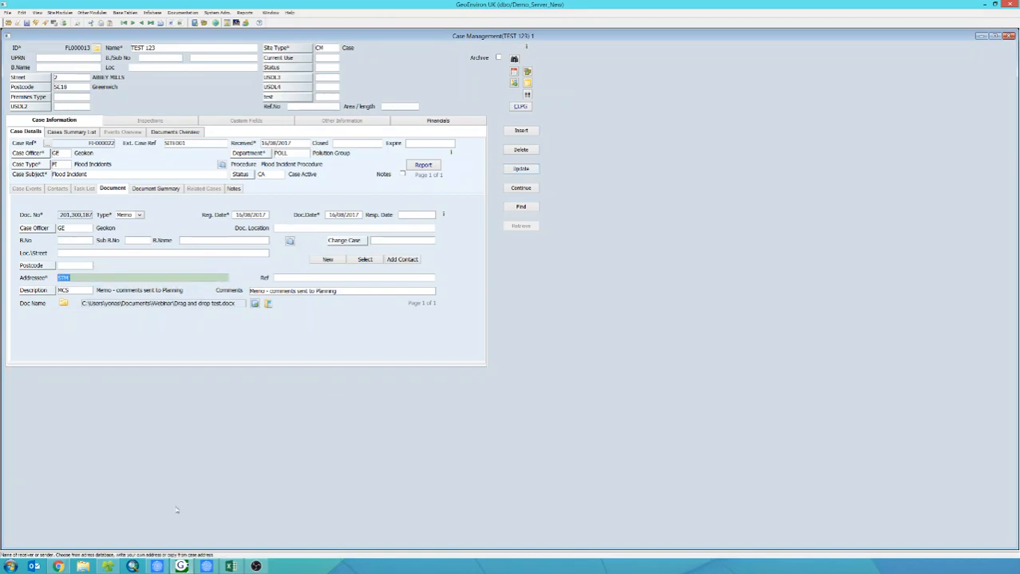
- Drop Drag and drop test.docx from the file explorer onto the case as another Memo document and save it without an event
click(116, 570)
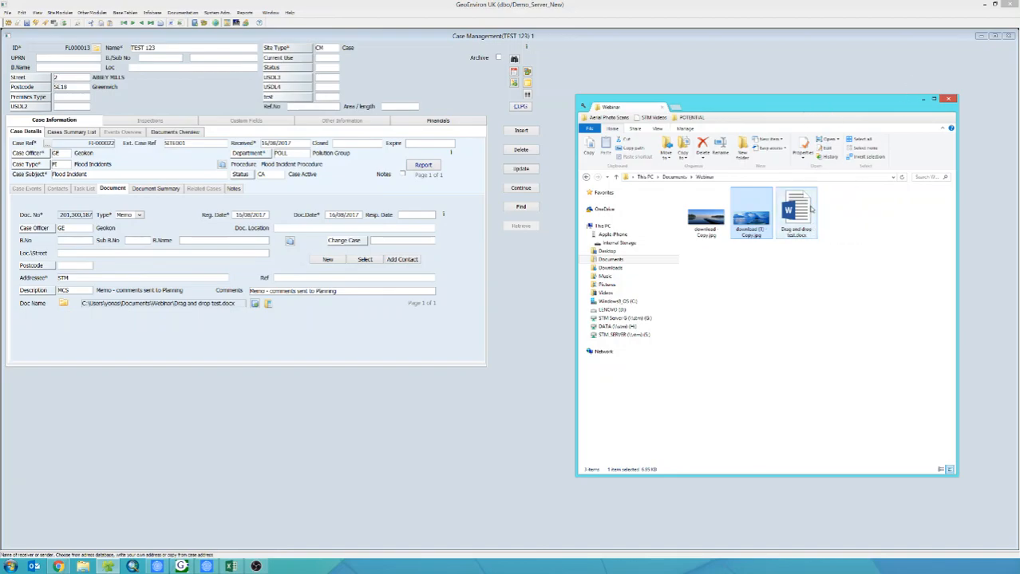
drag(802, 213, 273, 228)
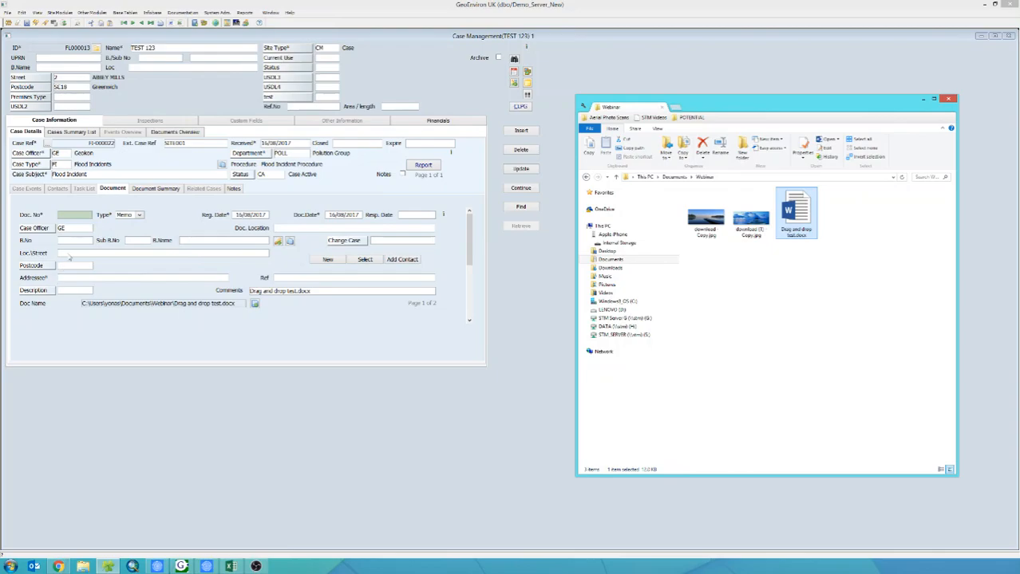
click(83, 220)
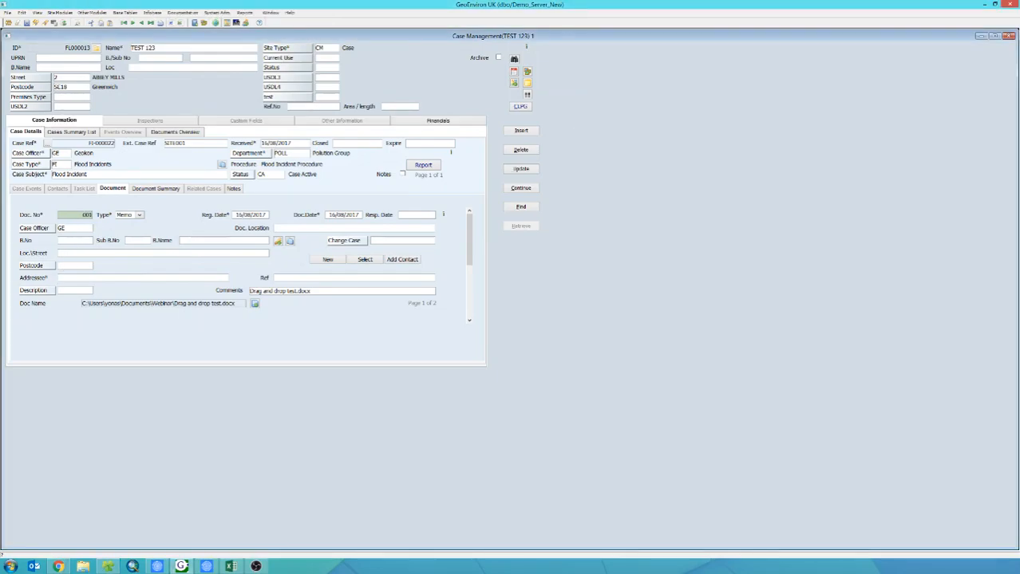
key(Tab)
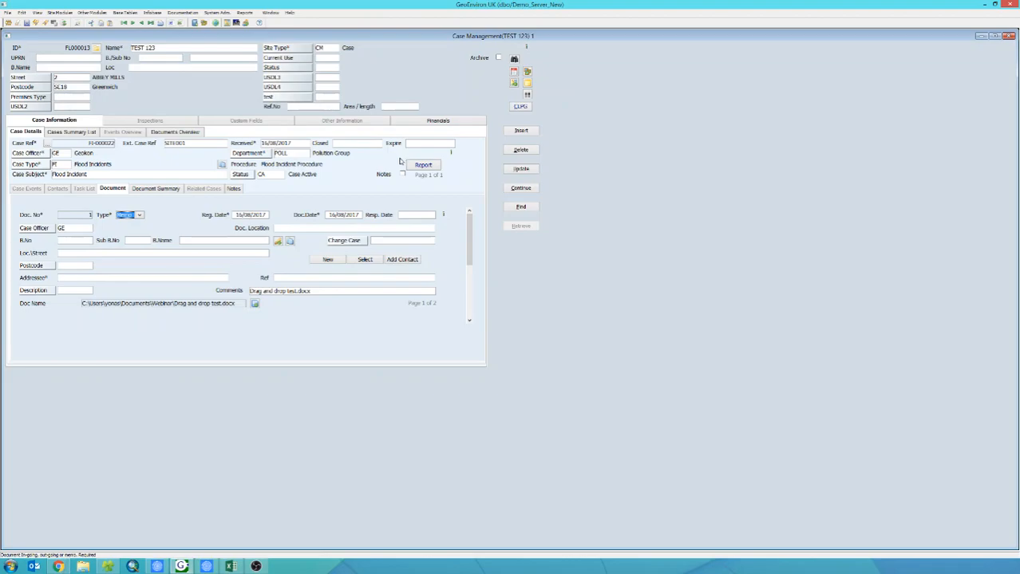
click(514, 171)
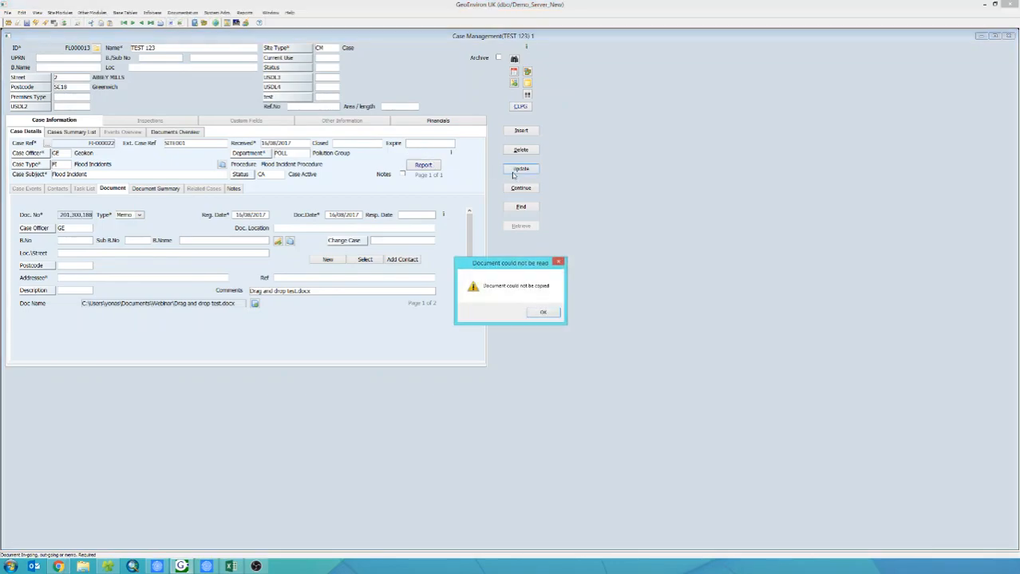
click(544, 313)
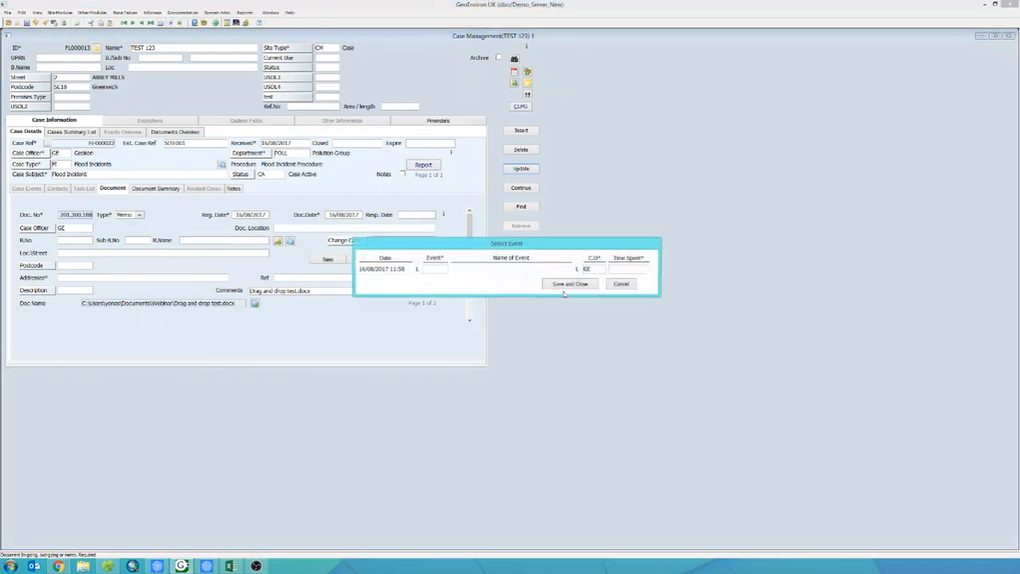
click(619, 286)
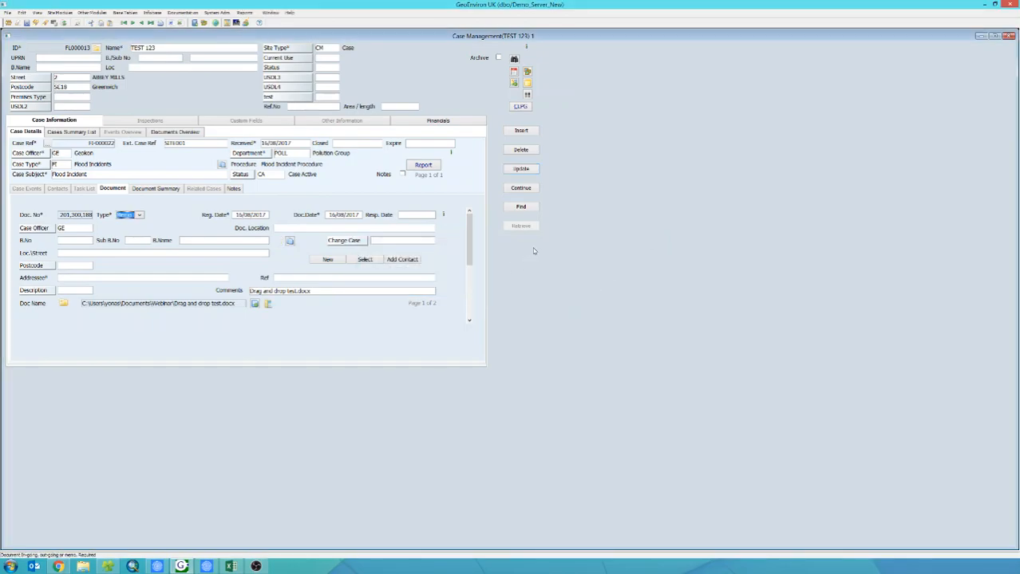
- Open the case's photo documentation and add both JPG images from the Webinar folder to it
click(528, 72)
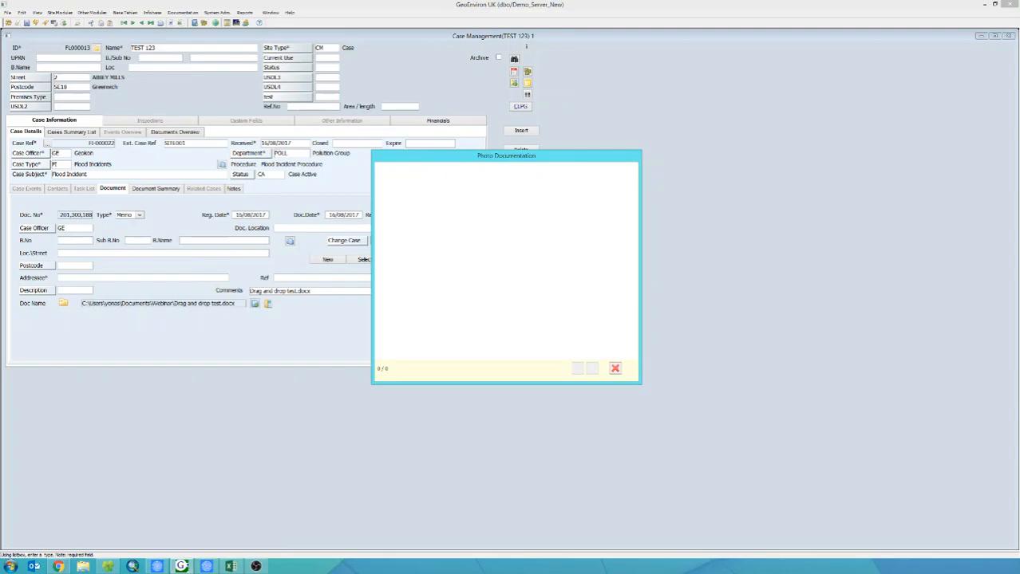
click(107, 563)
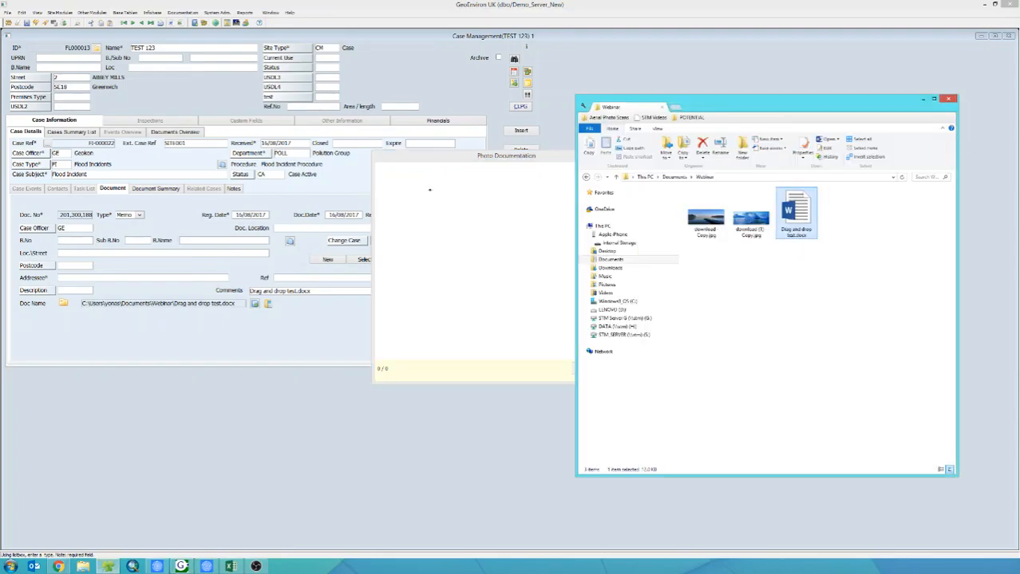
drag(769, 102, 843, 83)
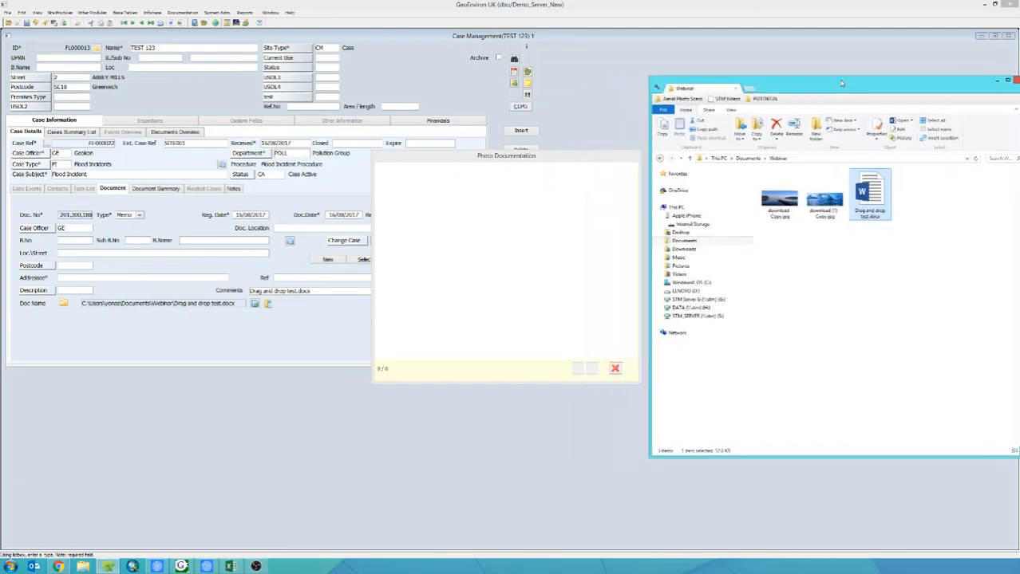
click(827, 189)
click(828, 188)
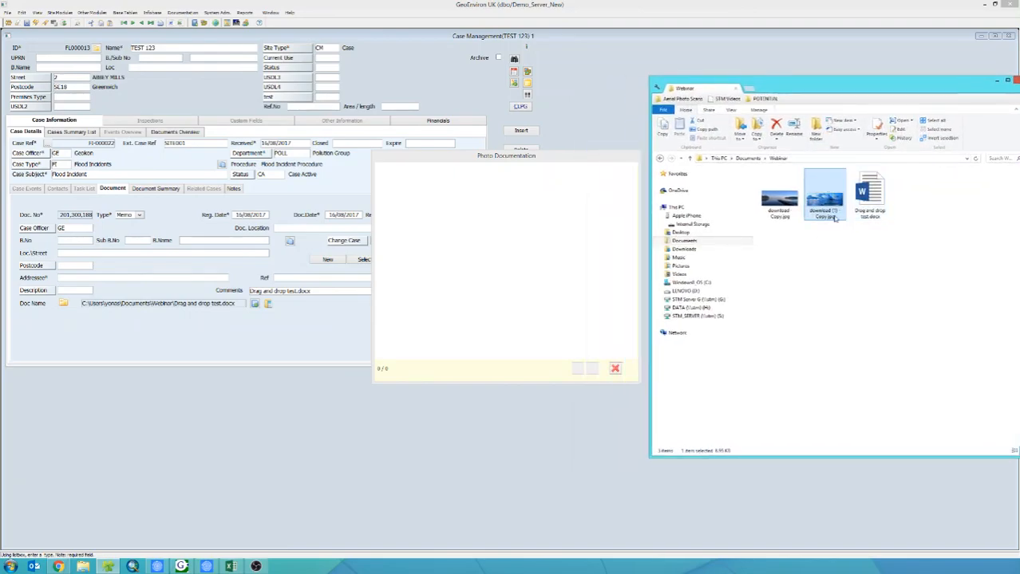
drag(824, 199, 517, 232)
drag(778, 196, 510, 259)
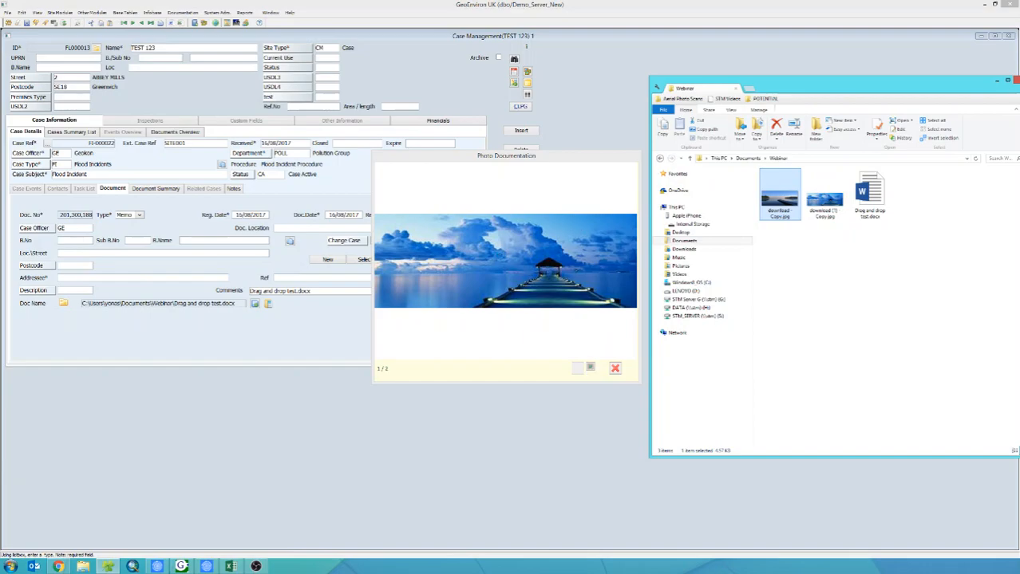
- Page forward and back through the case's photos, then close the photo documentation
click(592, 366)
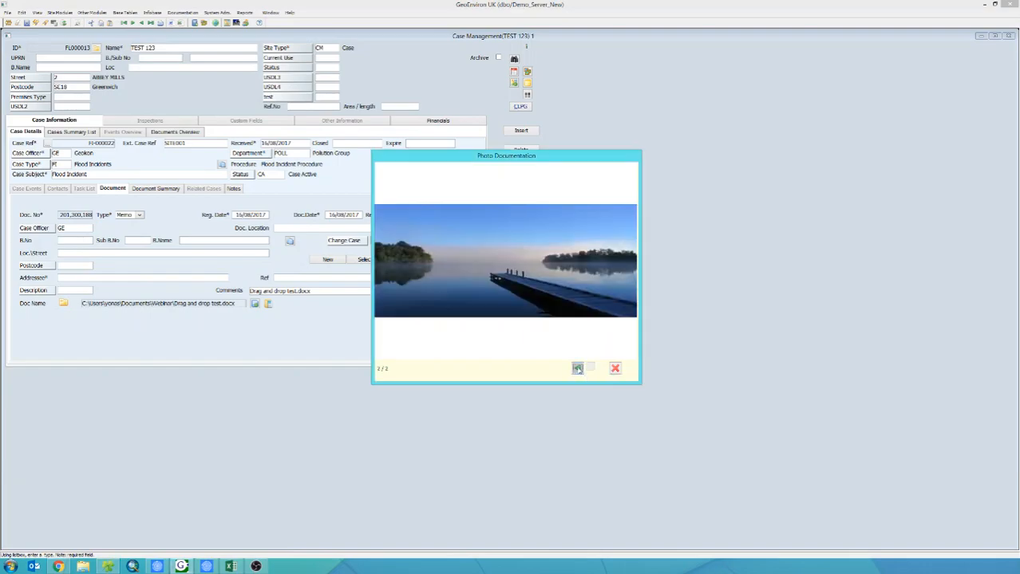
click(577, 368)
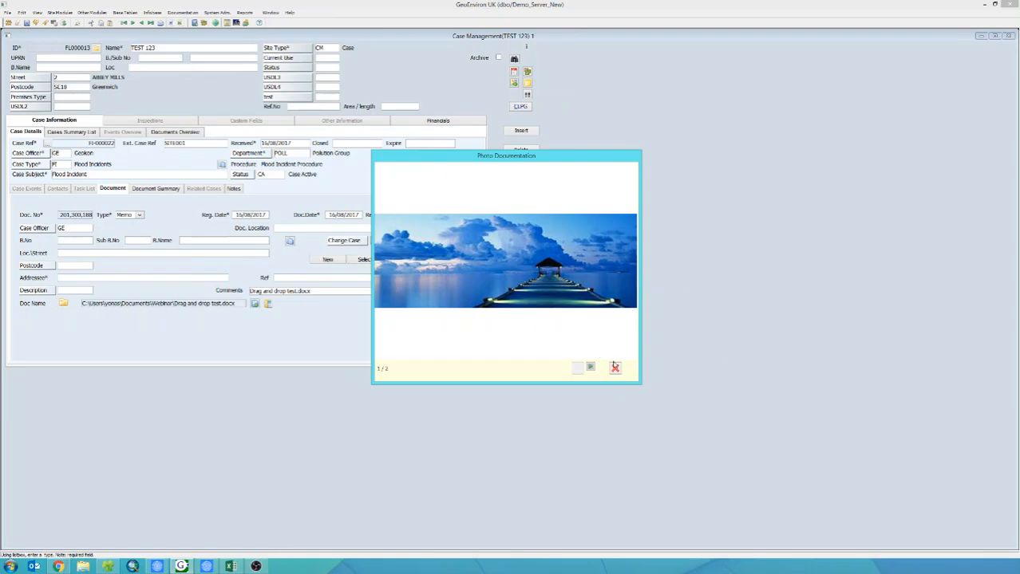
click(614, 368)
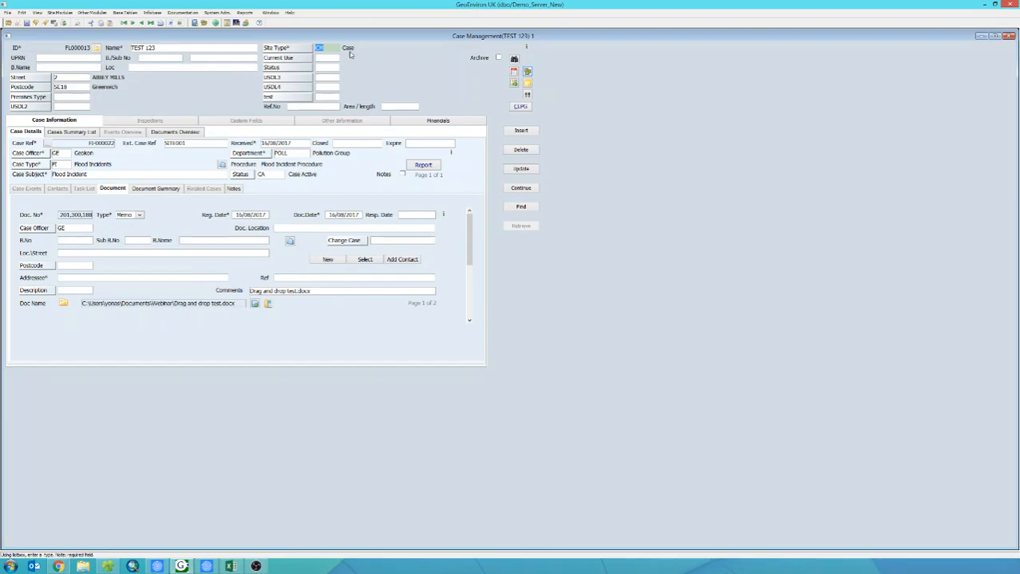
- Open the Adm. Unit 5 code table behind the case's test field, return to the case and reopen the table
click(325, 98)
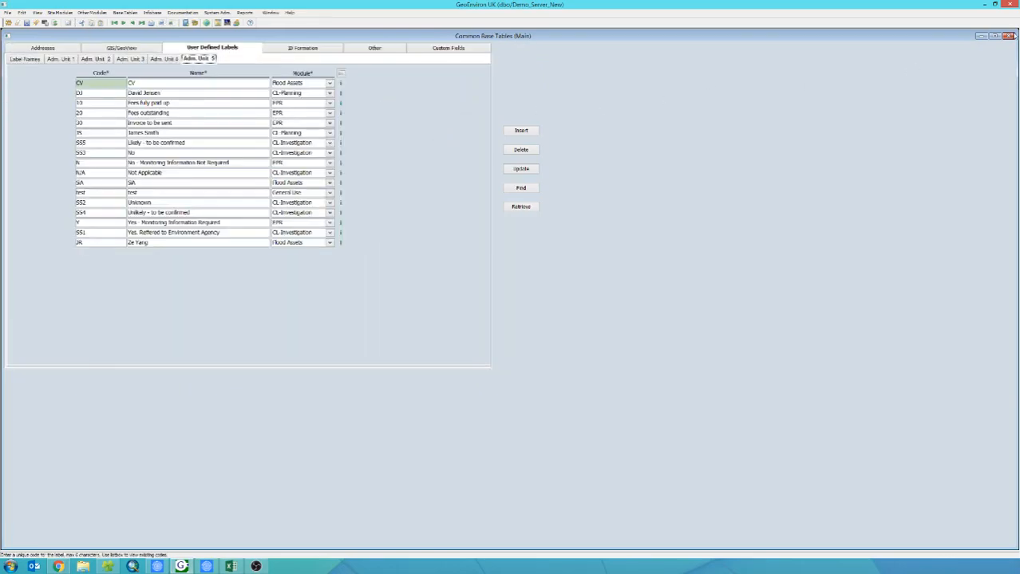
click(1007, 36)
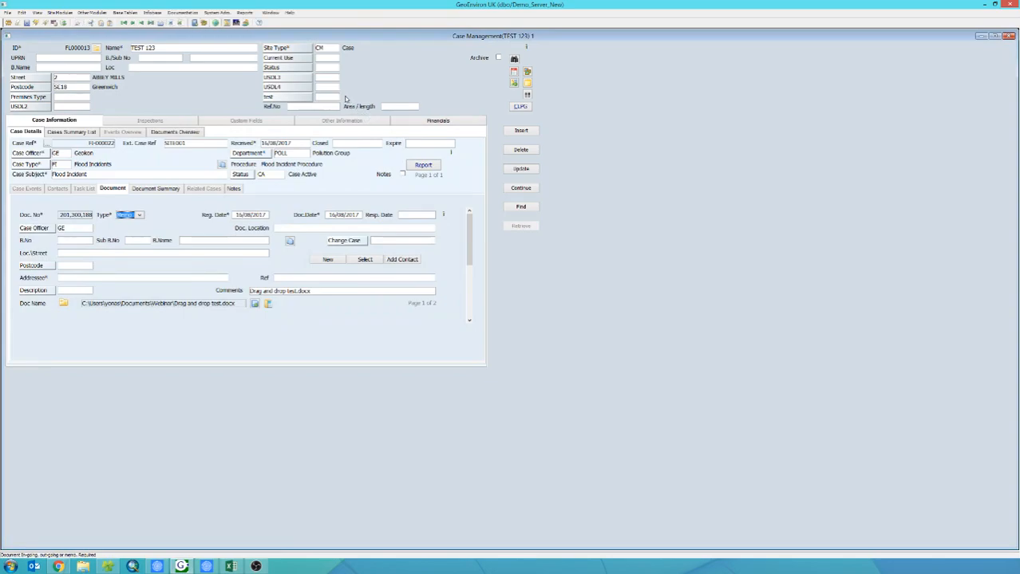
click(345, 96)
double_click(345, 97)
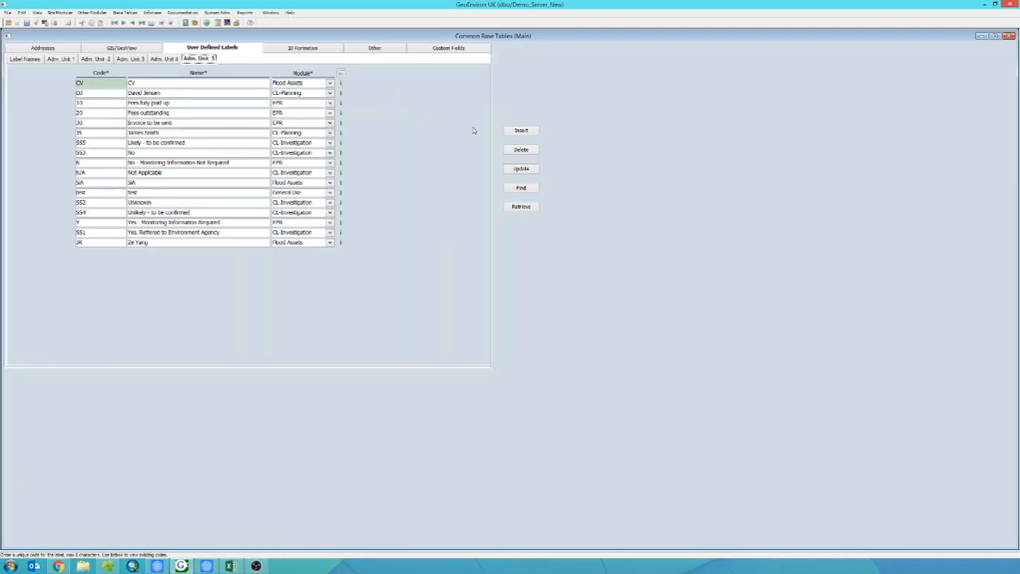
- Add an Adm. Unit 5 entry with code RA and name RISK ASSEMENT, save it and return to the case
click(513, 133)
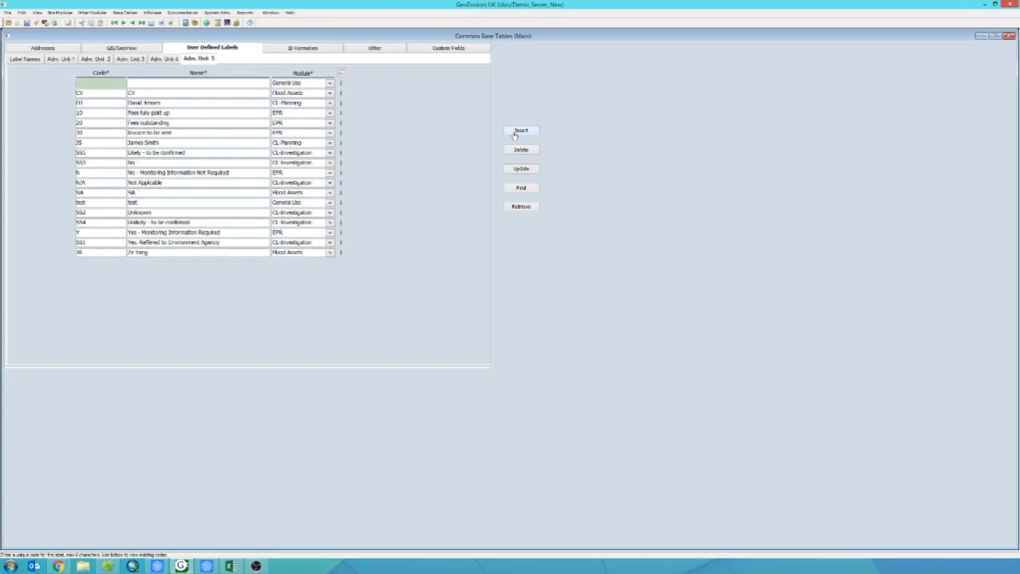
text(R)
key(BackSpace)
key(Tab)
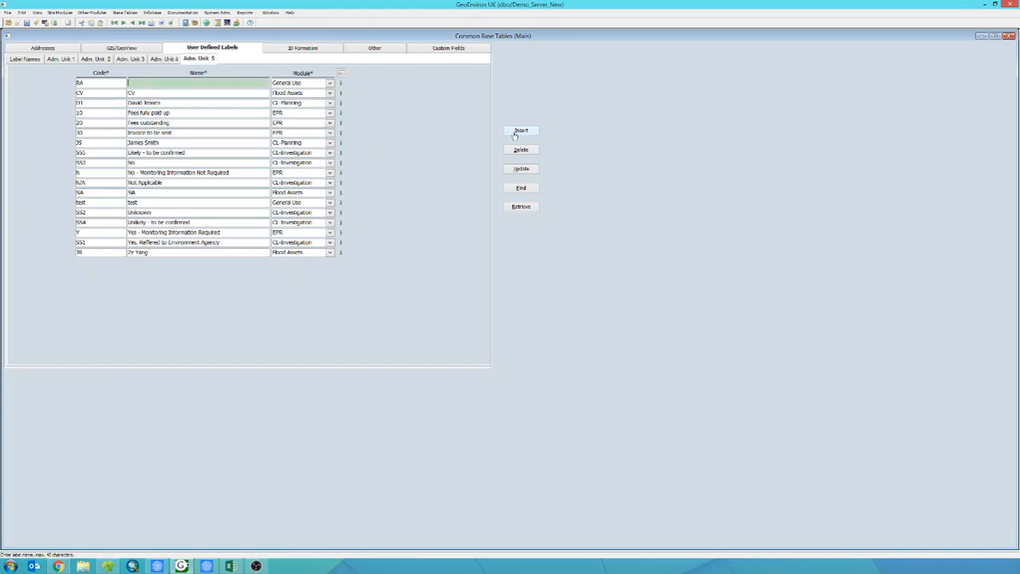
text(RISK ASSEMENT)
click(529, 168)
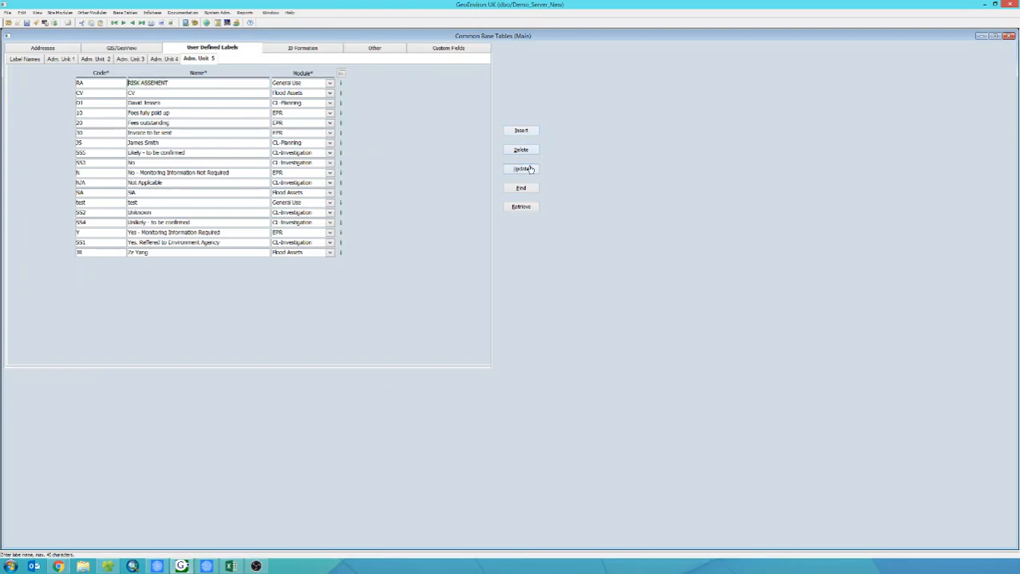
click(1008, 36)
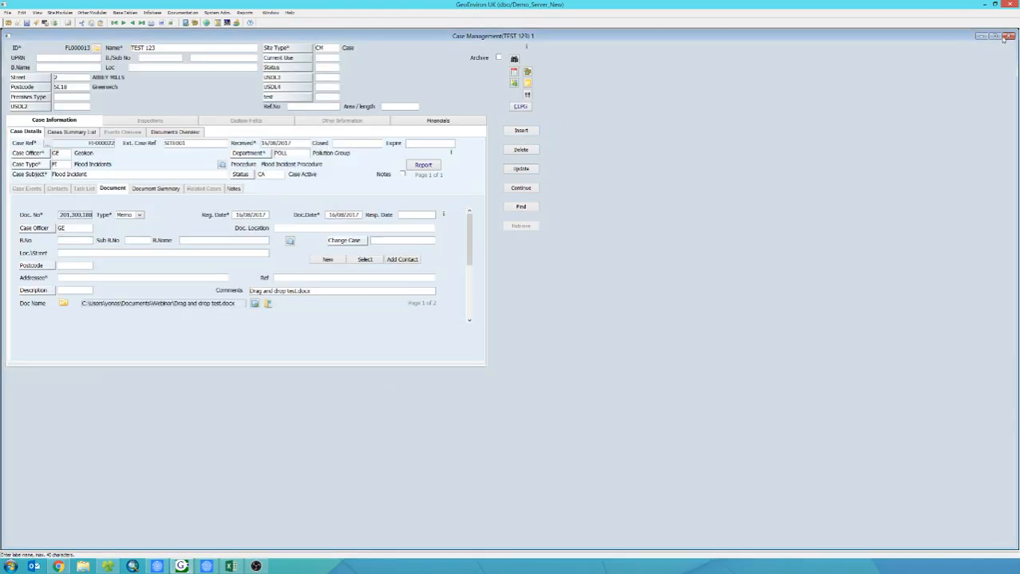
- Enter code RA (RISK ASSEMENT) in the case's test field
click(326, 99)
text(m)
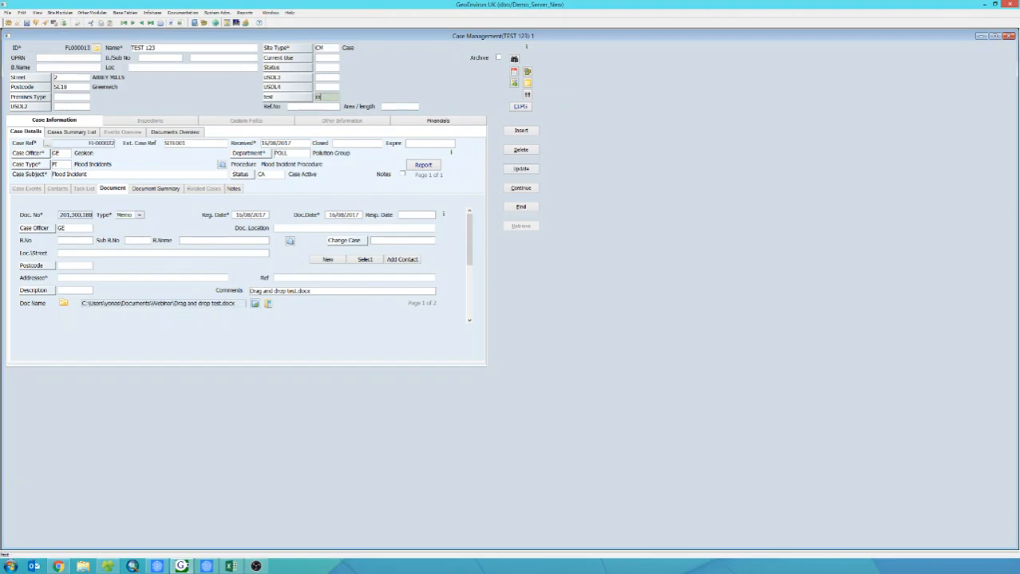
text(a)
key(Tab)
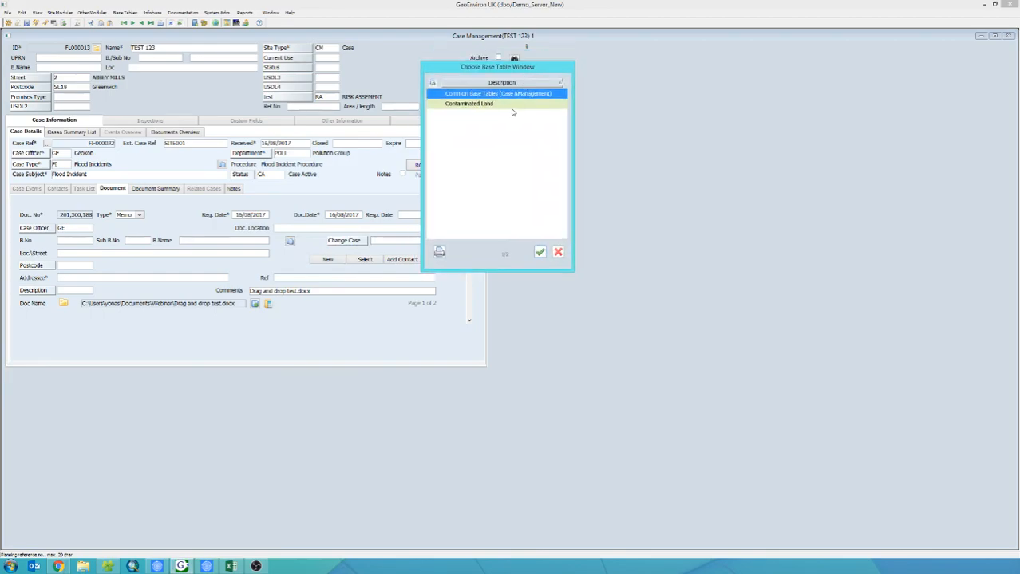
- Choose Contaminated Land as the base table, view the Adm. Unit 3 user-defined labels, and return to the case
click(481, 103)
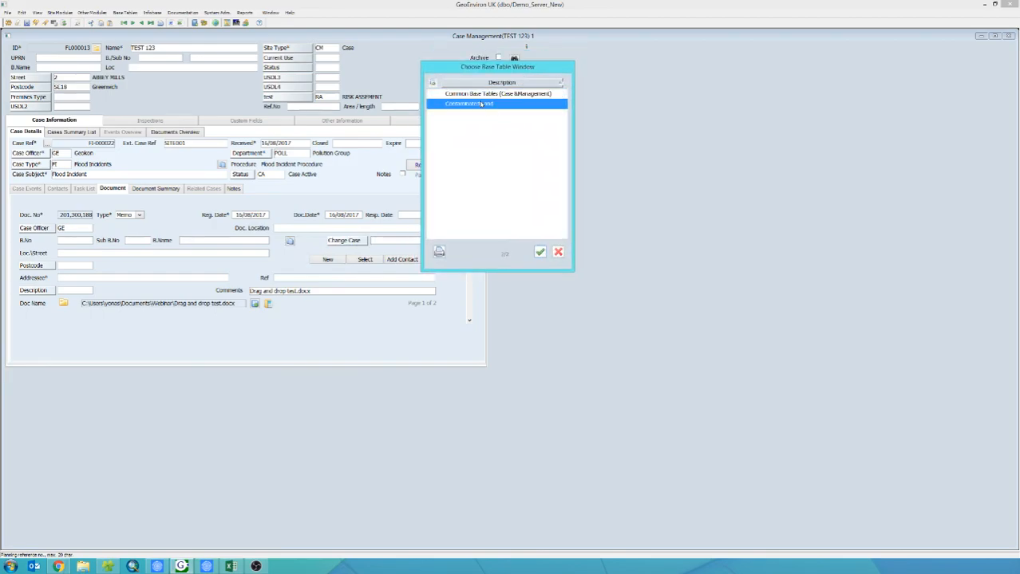
click(539, 251)
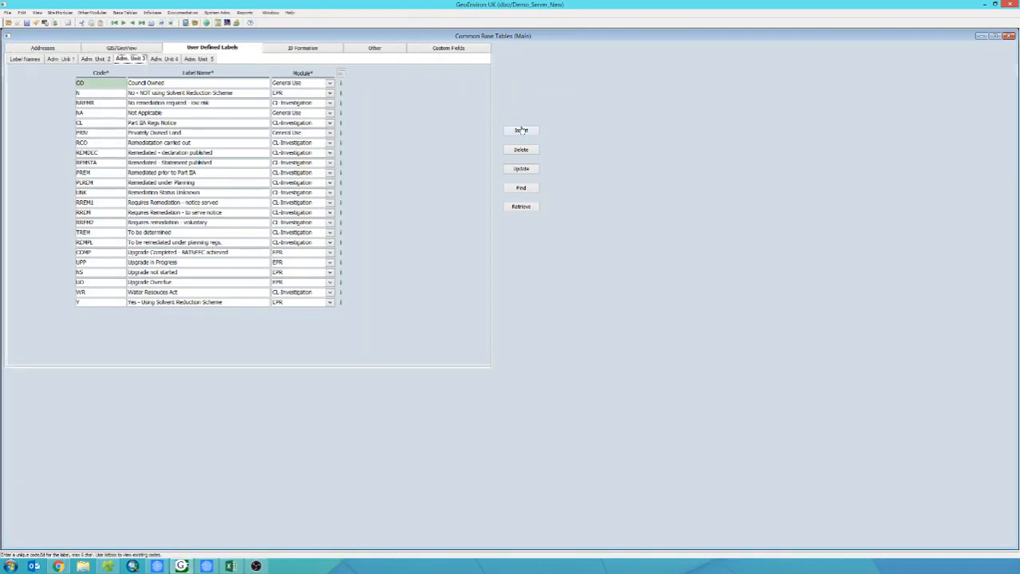
click(1008, 36)
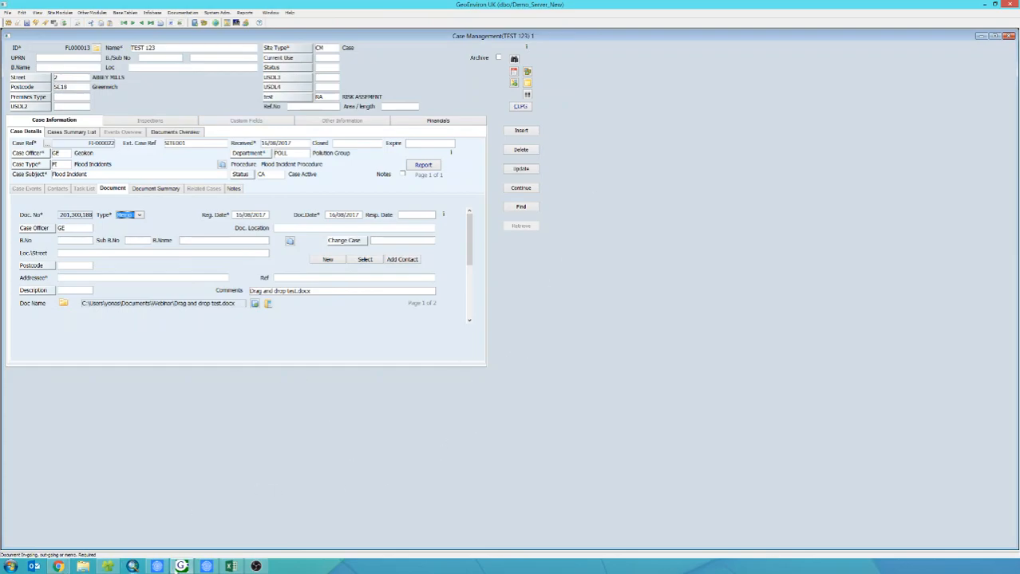
- Switch to the second-half presentation and advance to the "Let's Recap What We Learned" overview
click(206, 567)
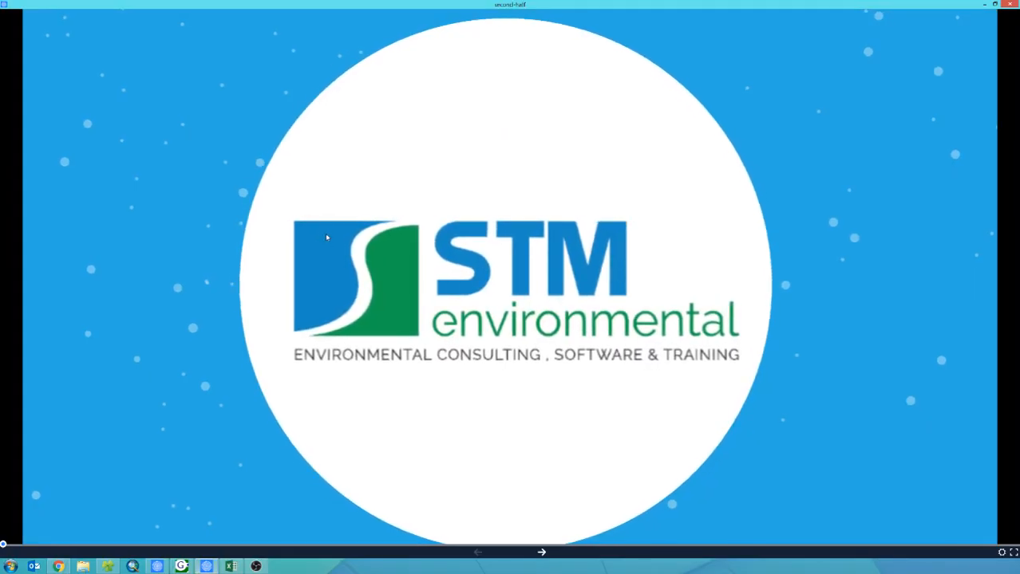
key(Right)
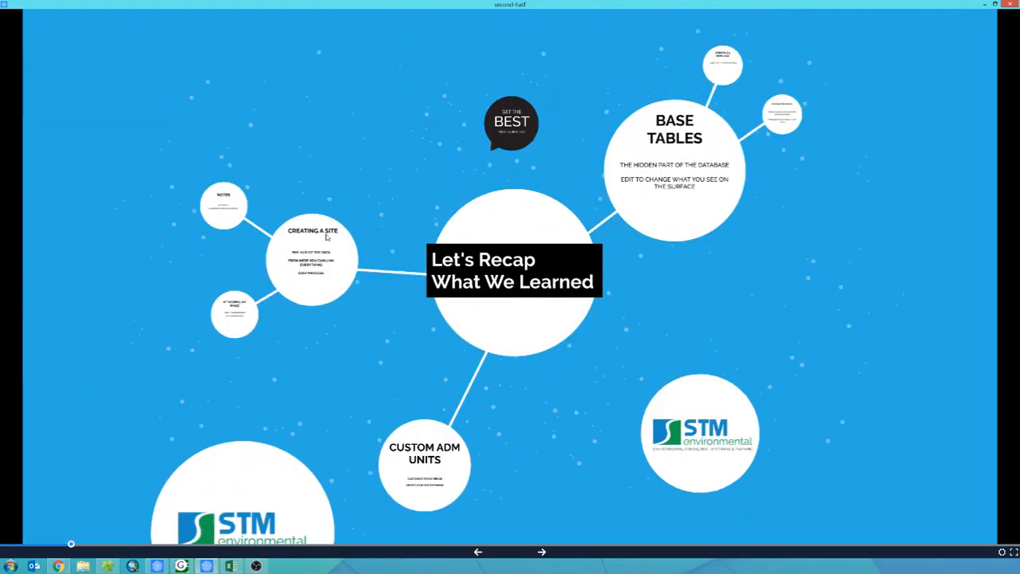
key(Right)
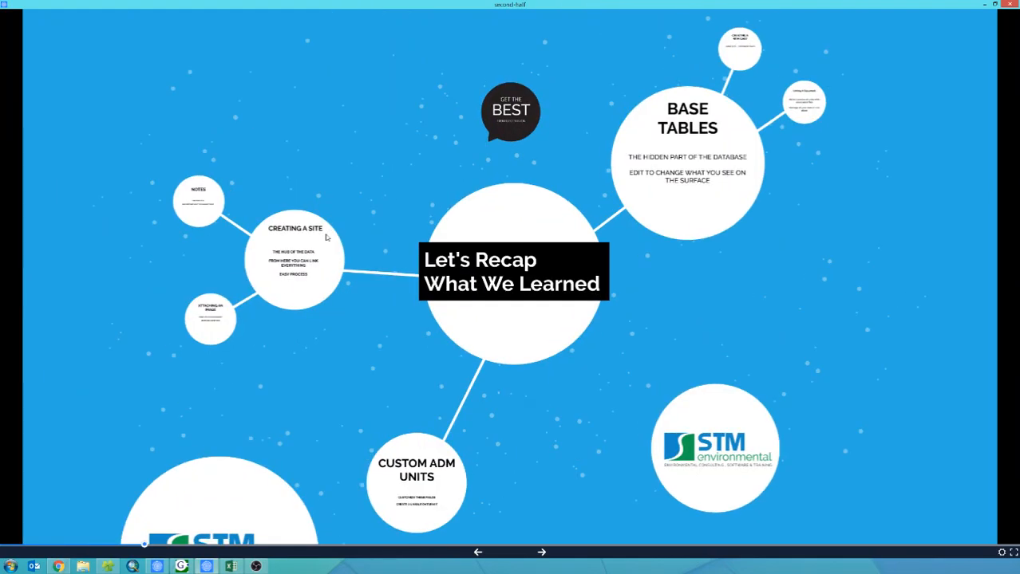